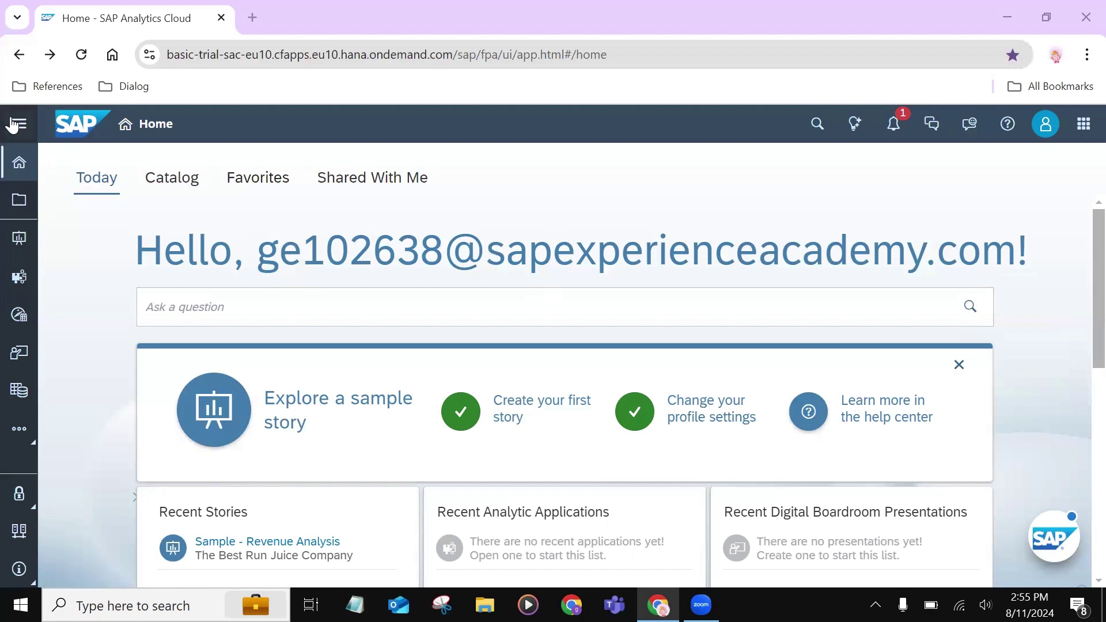
Open the Modeler from the additional apps in the main navigation.
{"action": "left_click", "coordinate": [13, 123]}
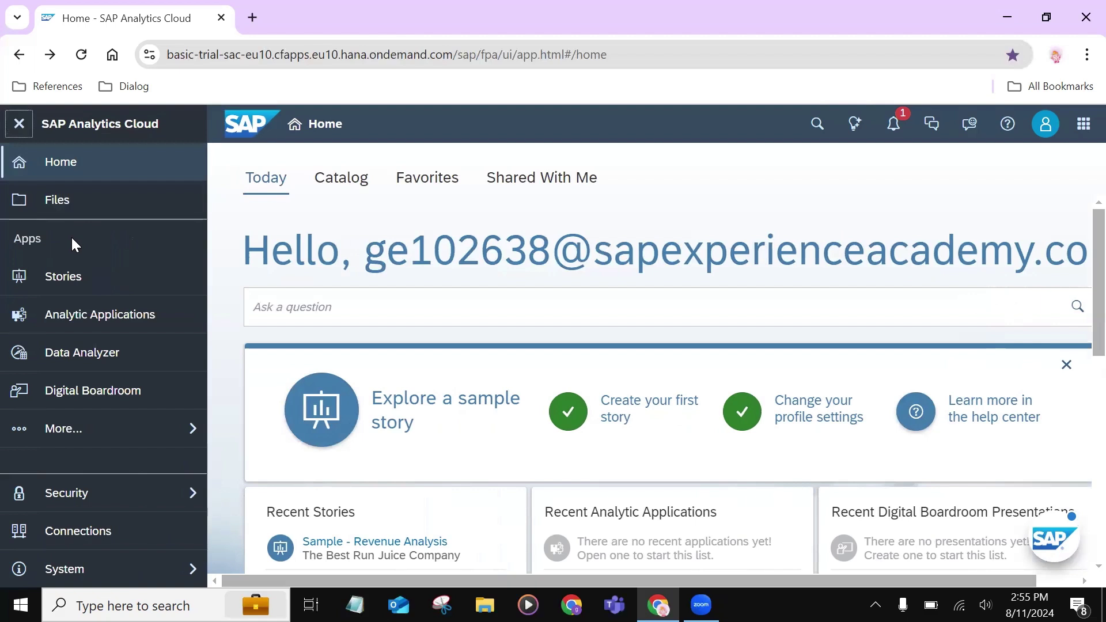
{"action": "left_click", "coordinate": [87, 447]}
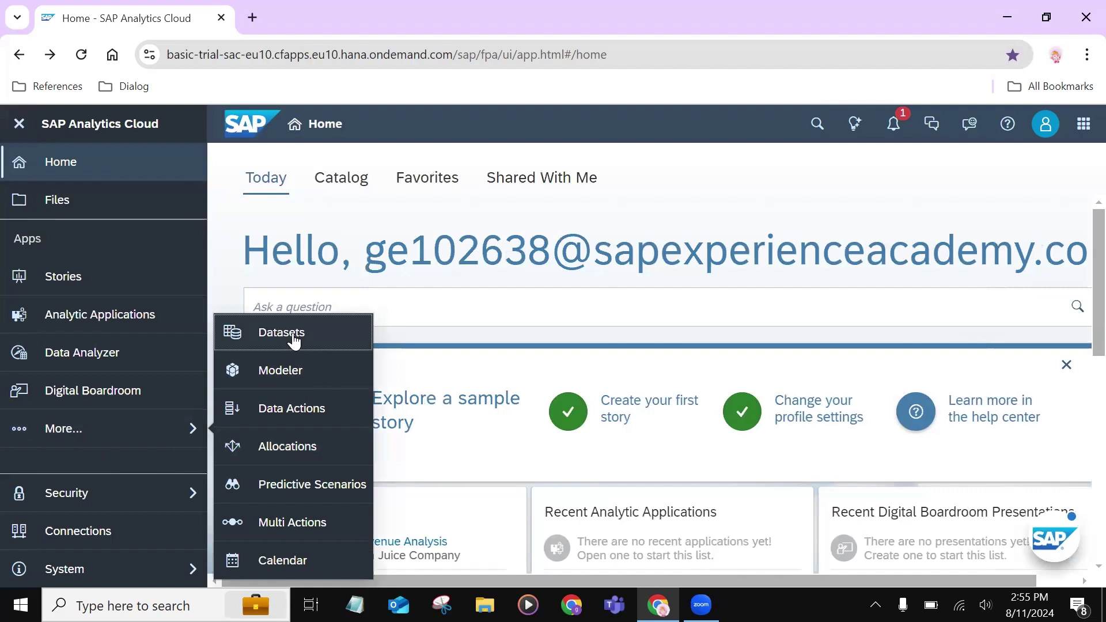
{"action": "left_click", "coordinate": [293, 374]}
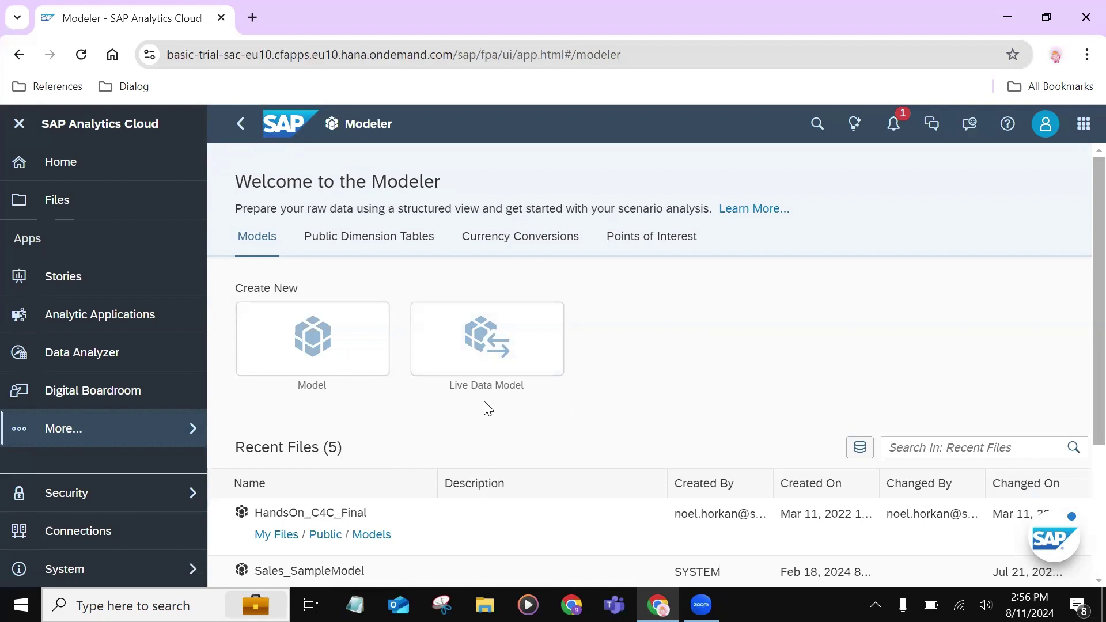
Begin creating a new model using the Start with data option.
{"action": "left_click", "coordinate": [311, 344]}
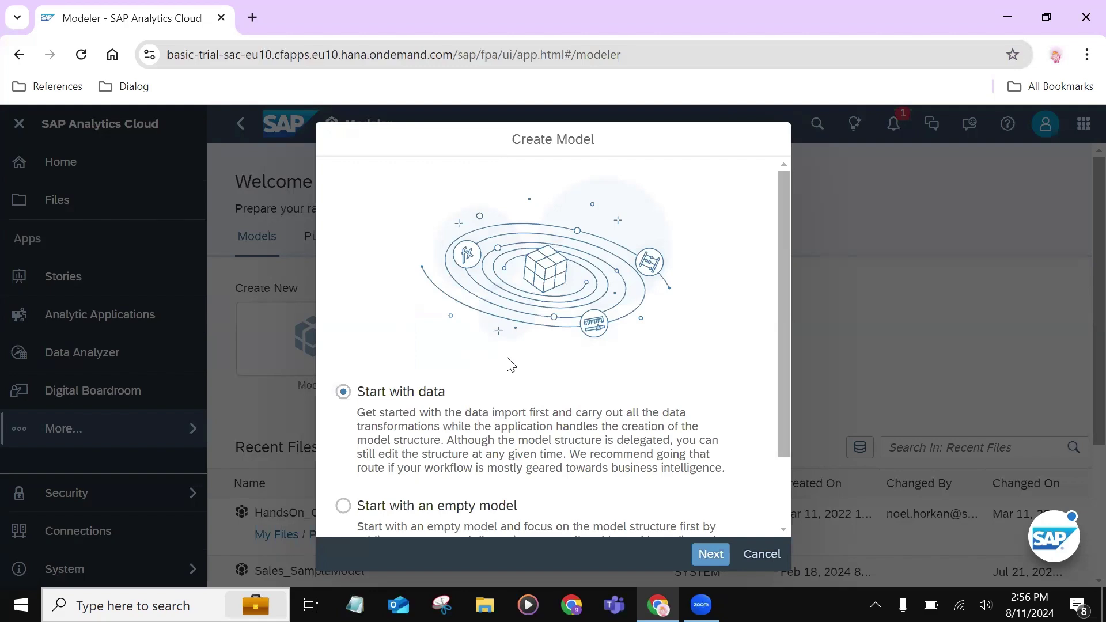
{"action": "scroll", "coordinate": [510, 364], "scroll_direction": "down", "scroll_amount": 1}
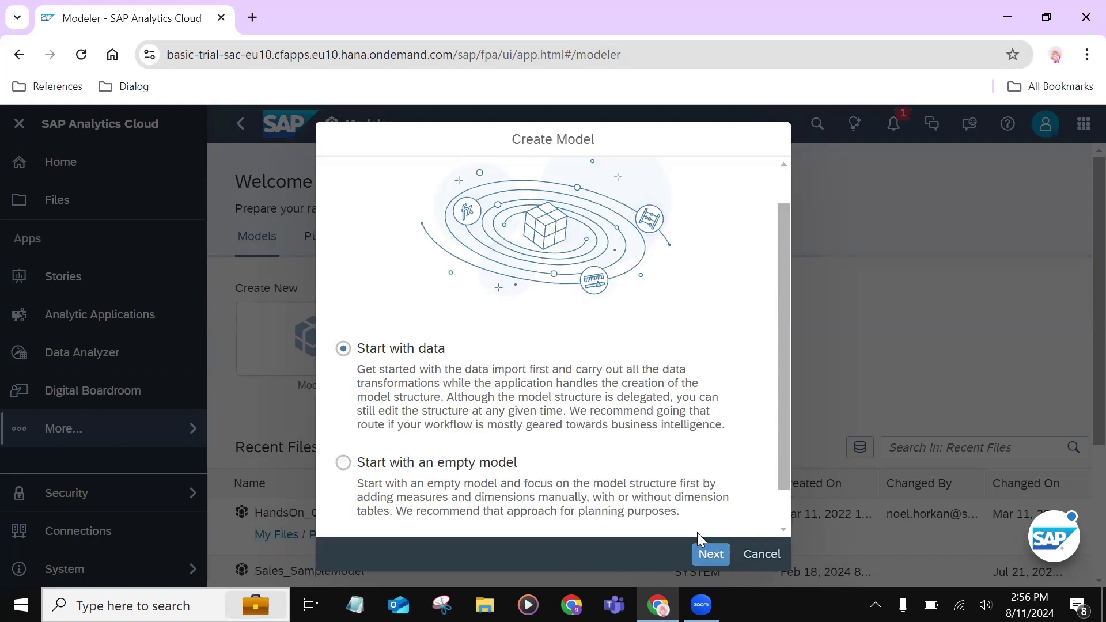
{"action": "left_click", "coordinate": [707, 556]}
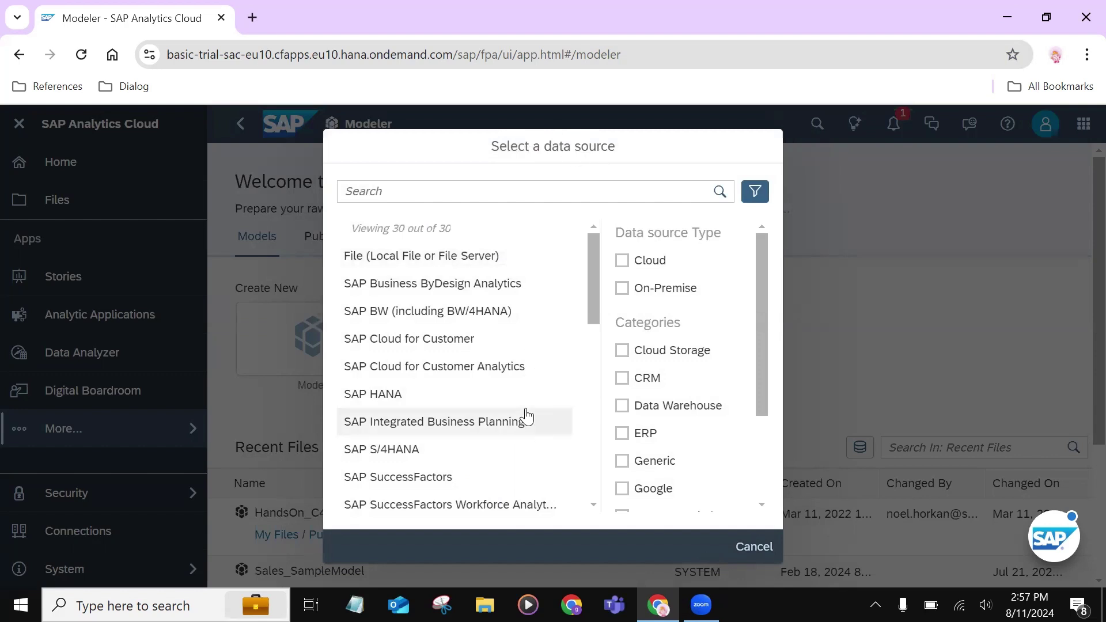
Choose File (Local File or File Server) as the new model's data source.
{"action": "scroll", "coordinate": [527, 417], "scroll_direction": "down", "scroll_amount": 9}
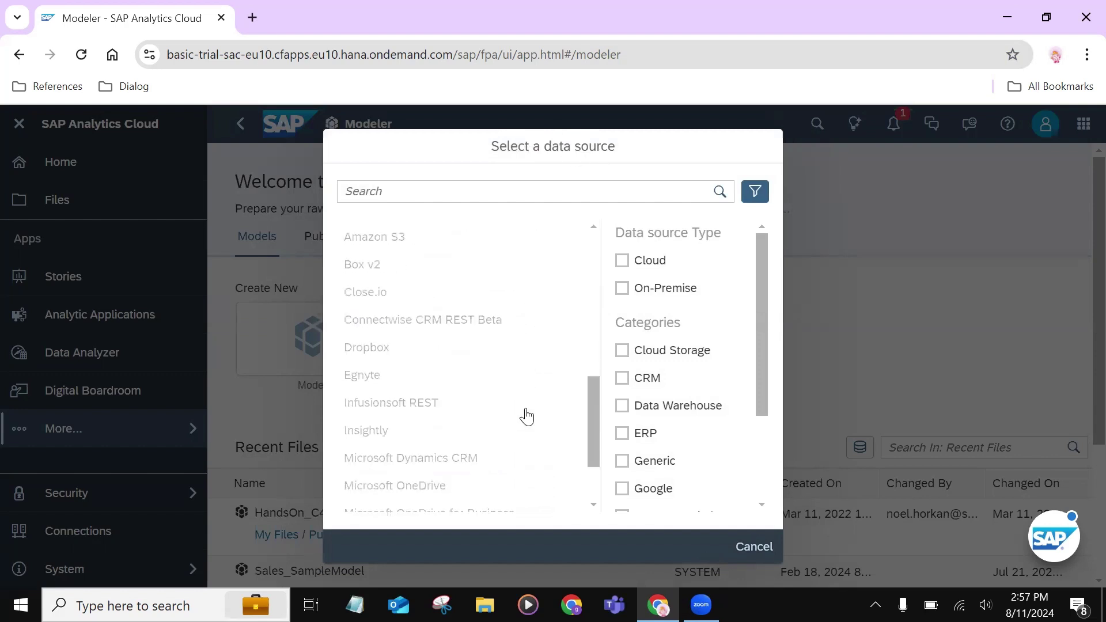
{"action": "scroll", "coordinate": [526, 416], "scroll_direction": "up", "scroll_amount": 10}
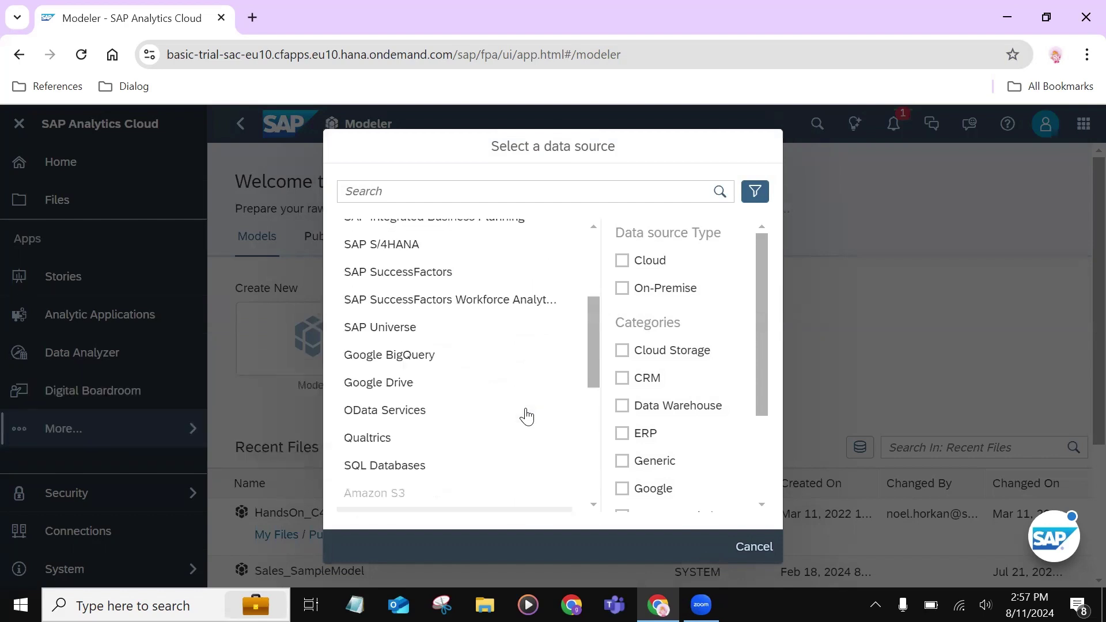
{"action": "scroll", "coordinate": [527, 416], "scroll_direction": "up", "scroll_amount": 2}
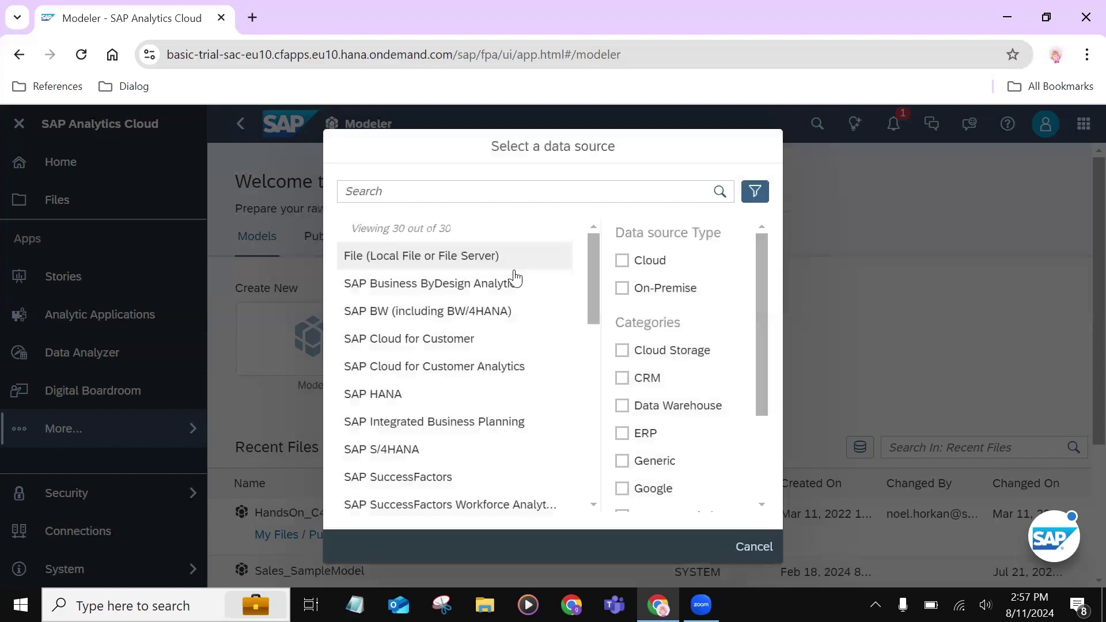
{"action": "left_click", "coordinate": [444, 263]}
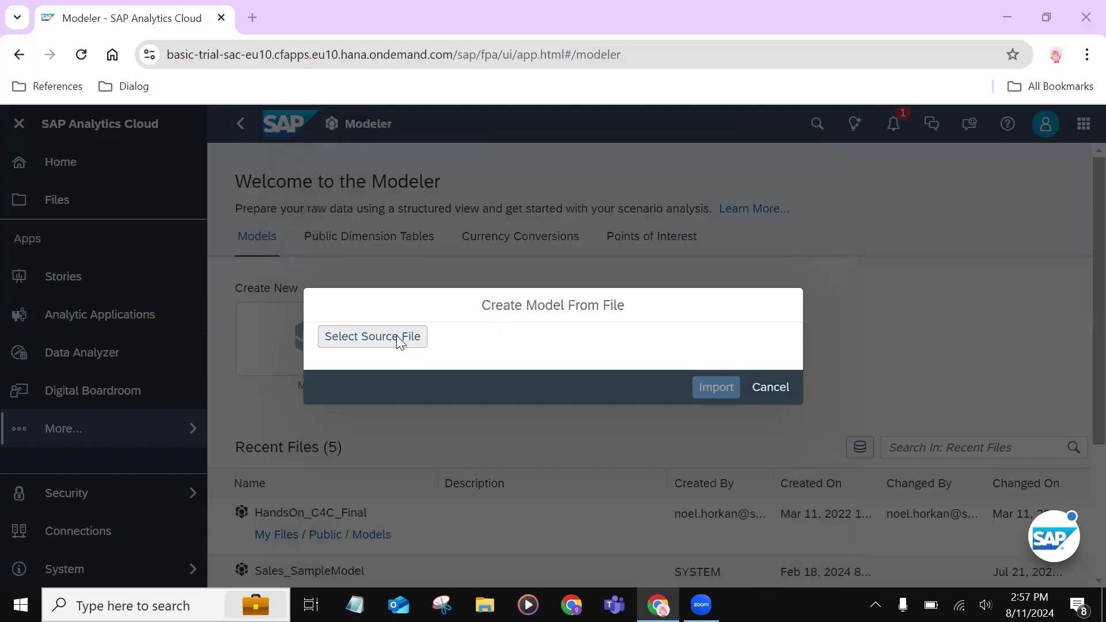
Import customers-100.csv from Downloads as the model's source file, keeping the first row as column headers and the delimiter on Auto-detect.
{"action": "left_click", "coordinate": [397, 339]}
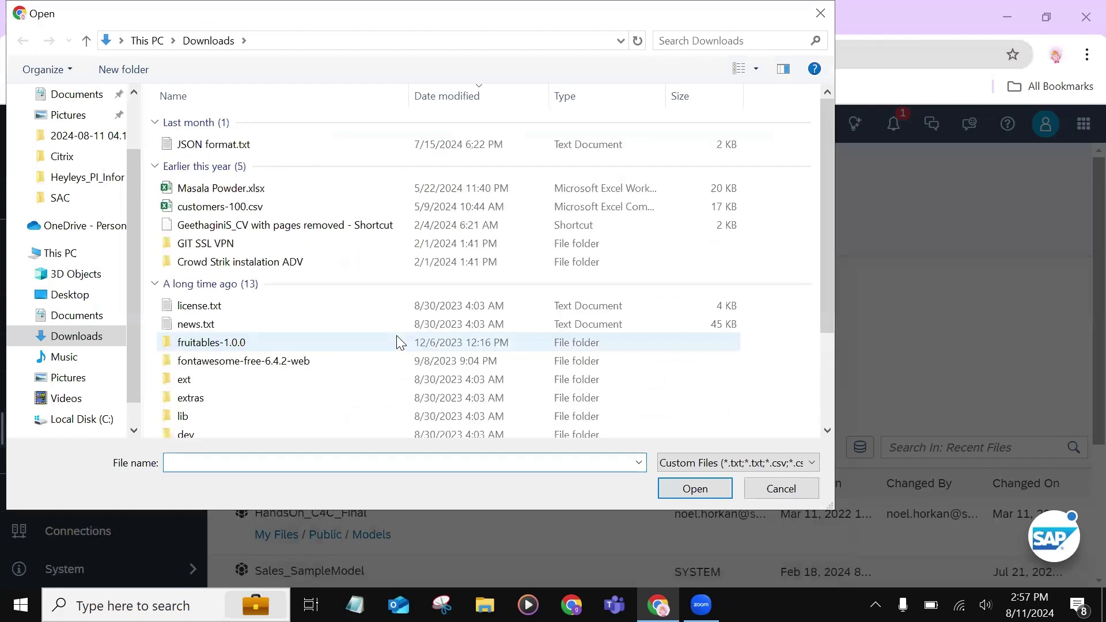
{"action": "left_click", "coordinate": [286, 203]}
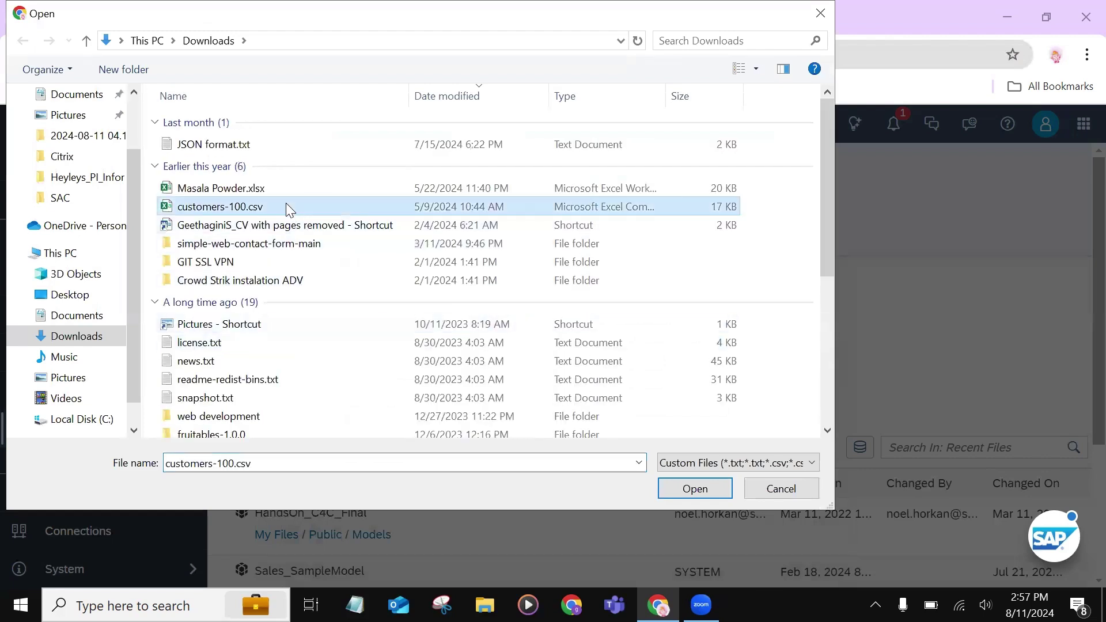
{"action": "left_click", "coordinate": [686, 487]}
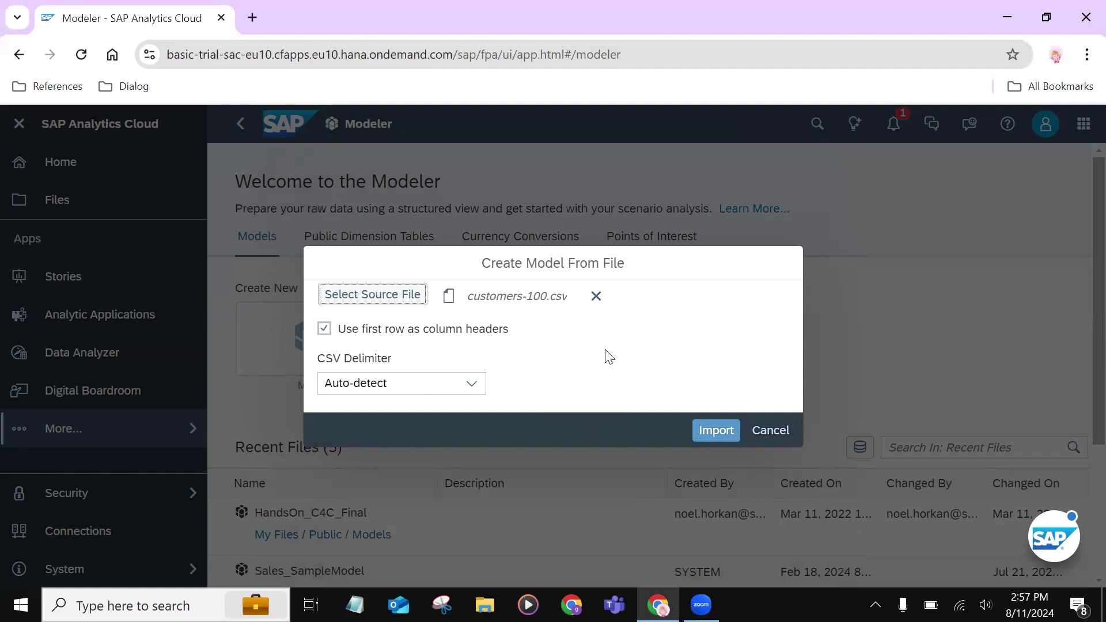
{"action": "left_click", "coordinate": [717, 431]}
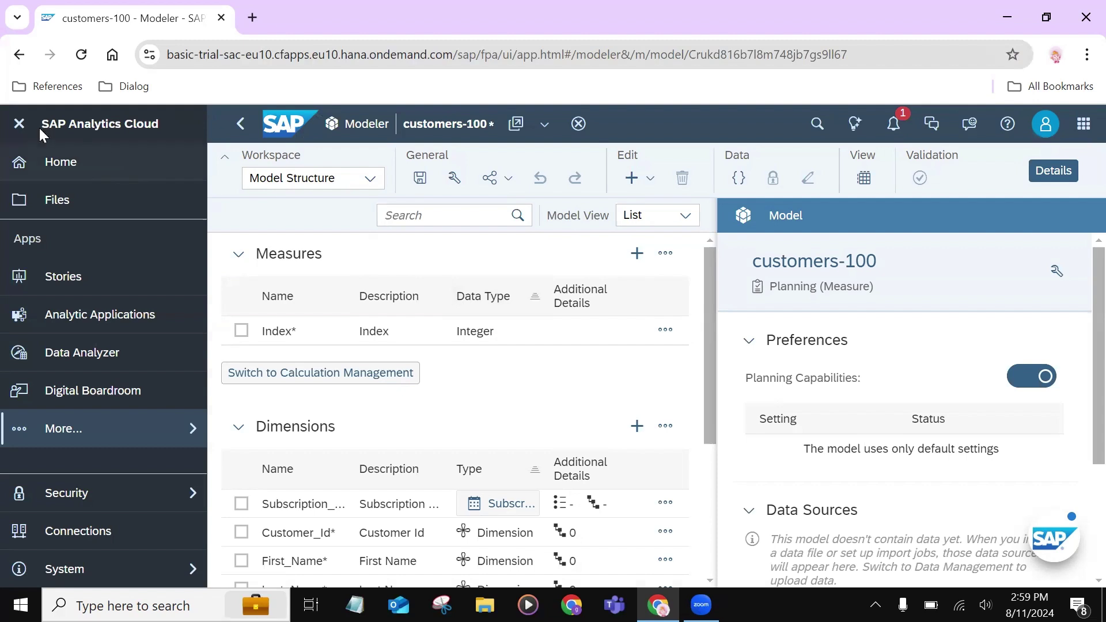
Collapse the main navigation and hide the model's Details pane to widen the model structure.
{"action": "left_click", "coordinate": [16, 124]}
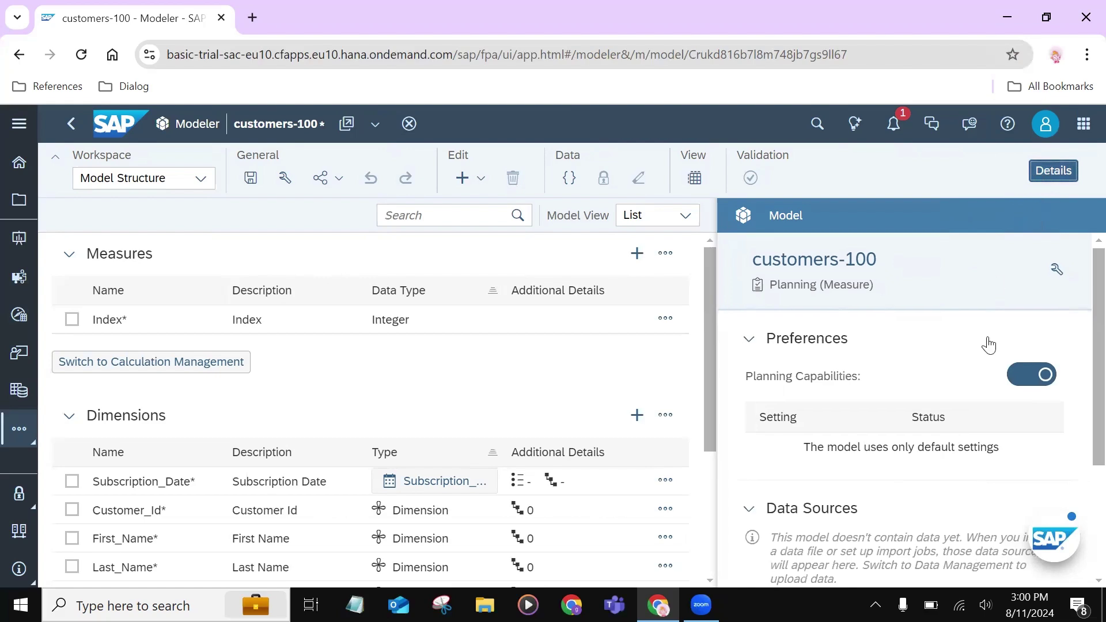
{"action": "scroll", "coordinate": [989, 344], "scroll_direction": "down", "scroll_amount": 3}
{"action": "scroll", "coordinate": [988, 345], "scroll_direction": "up", "scroll_amount": 3}
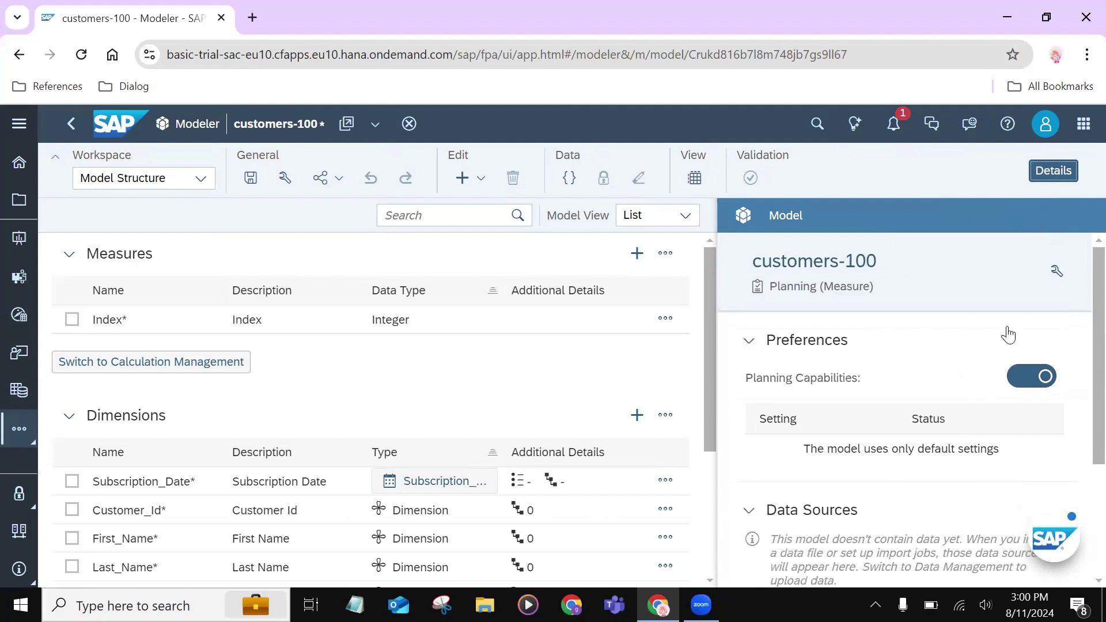
{"action": "scroll", "coordinate": [1009, 334], "scroll_direction": "down", "scroll_amount": 3}
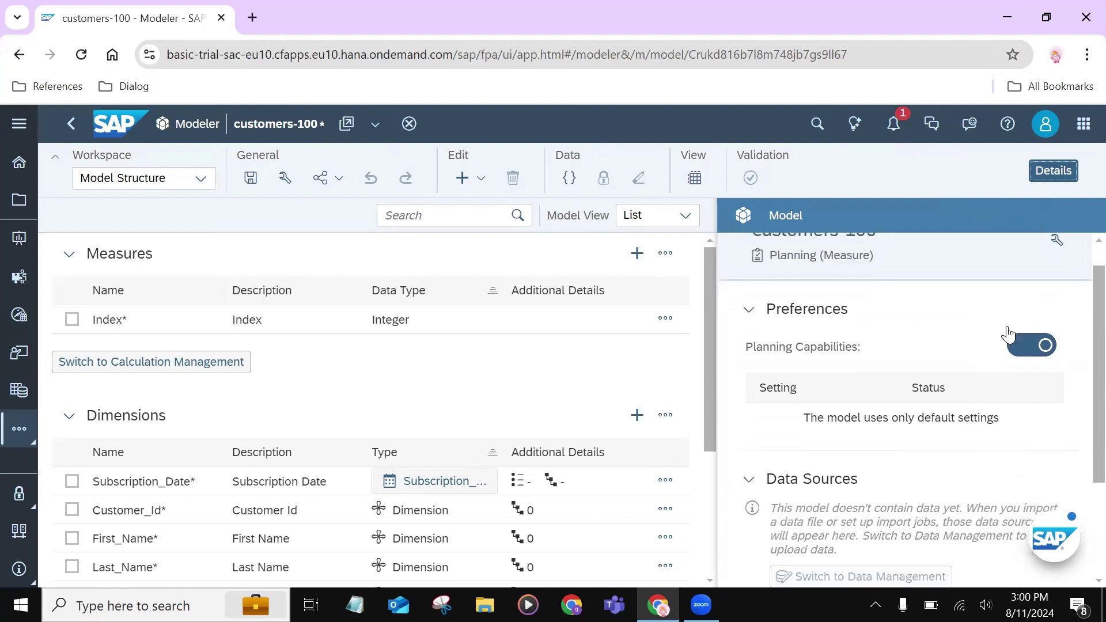
{"action": "left_click", "coordinate": [1062, 178]}
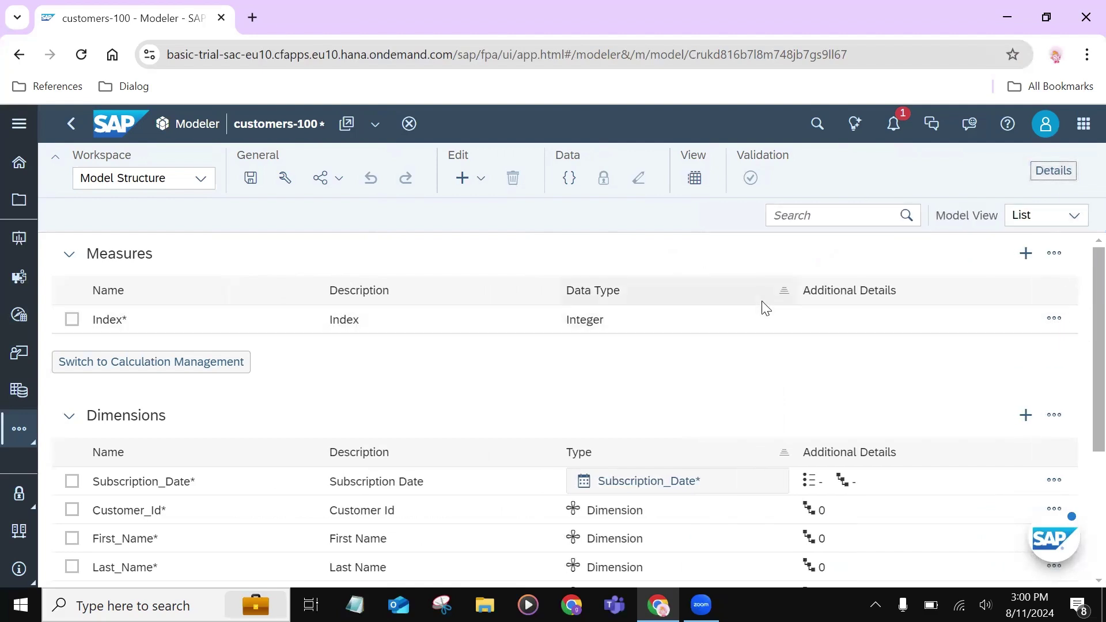
Examine the model structure by collapsing and re-expanding the Measures and Dimensions sections.
{"action": "scroll", "coordinate": [766, 308], "scroll_direction": "down", "scroll_amount": 4}
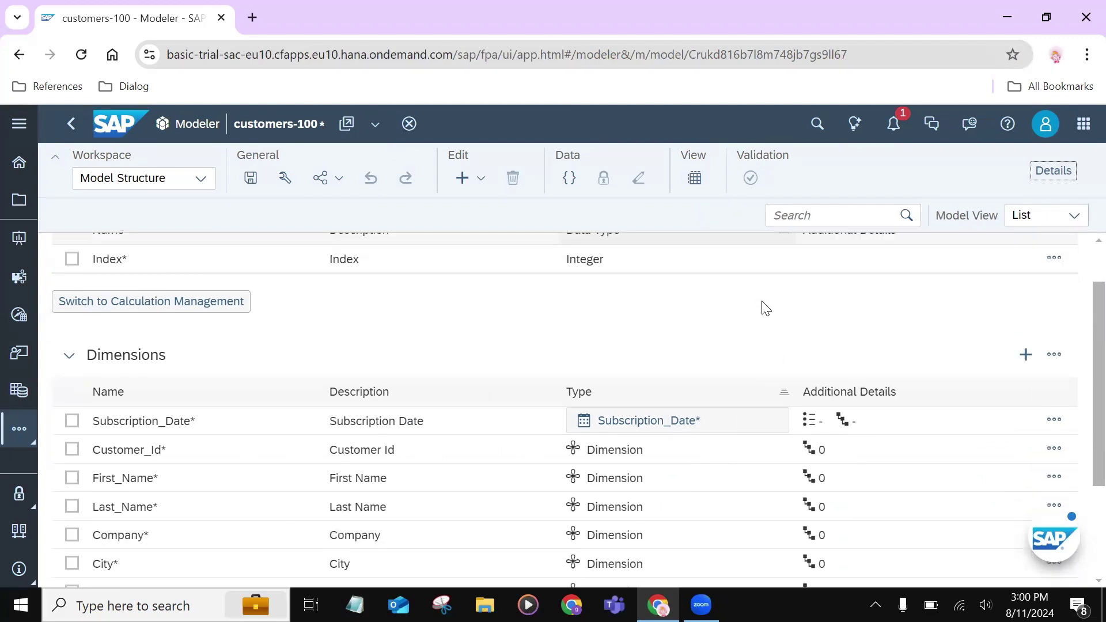
{"action": "scroll", "coordinate": [766, 309], "scroll_direction": "up", "scroll_amount": 4}
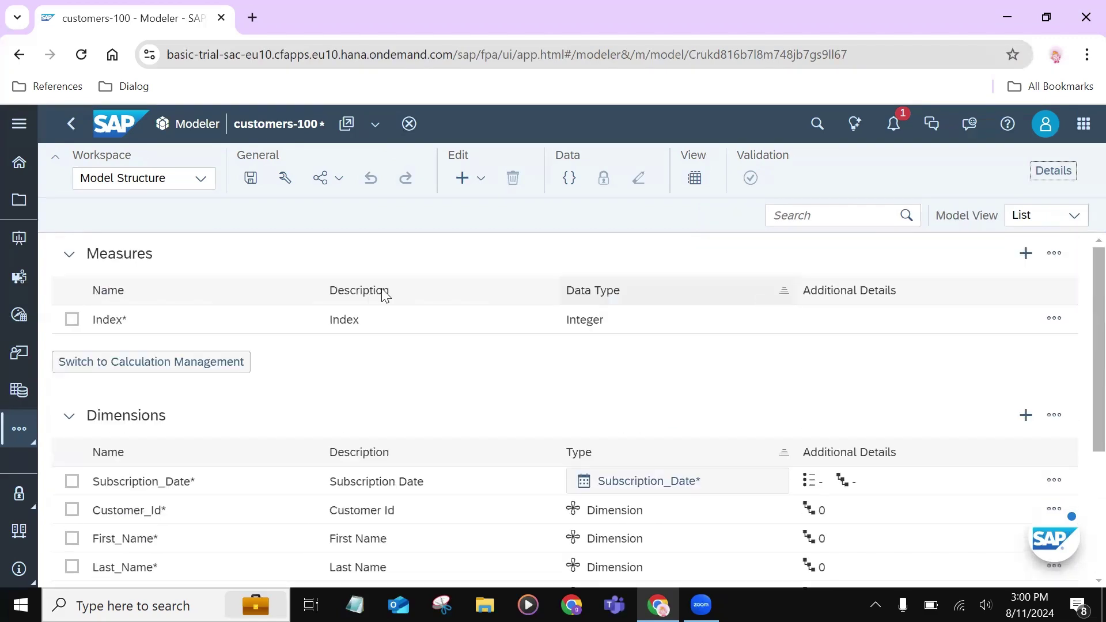
{"action": "left_click", "coordinate": [70, 260]}
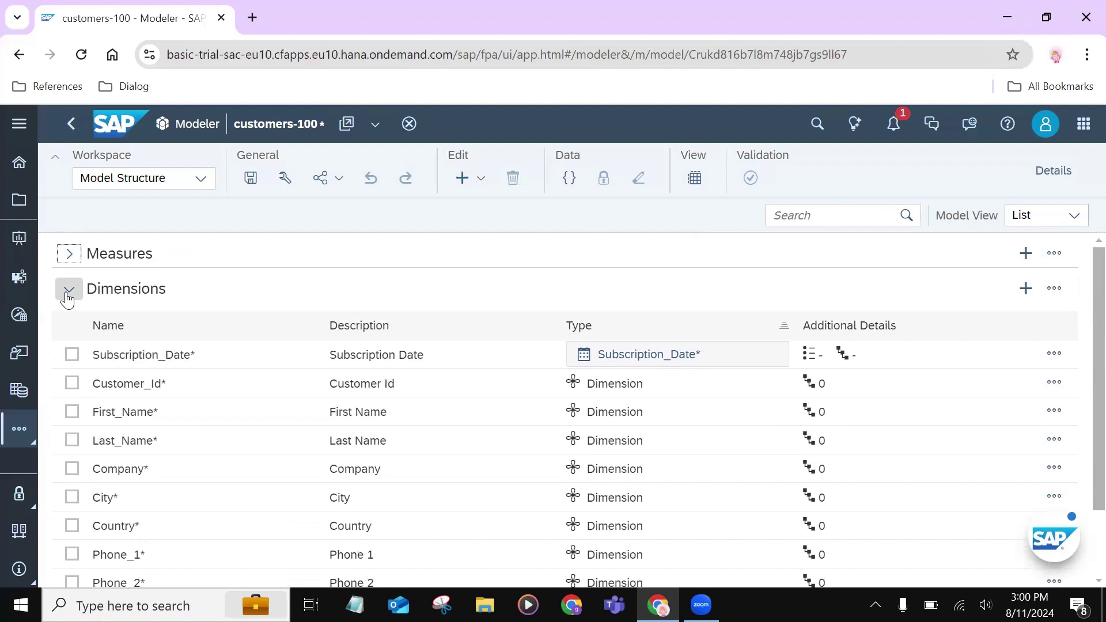
{"action": "left_click", "coordinate": [69, 290]}
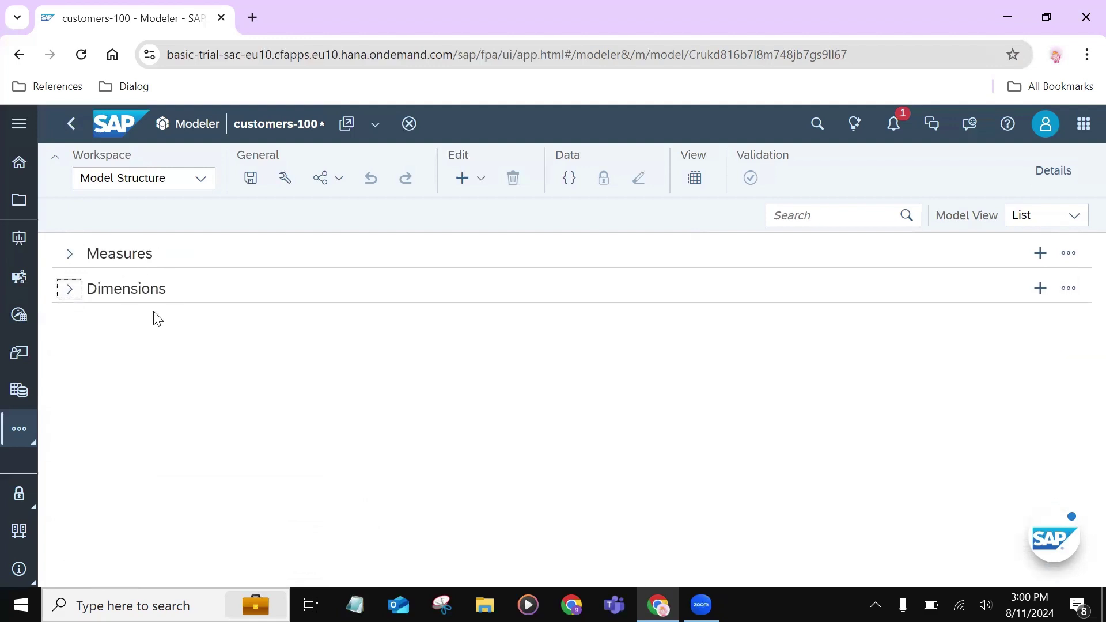
{"action": "left_click", "coordinate": [71, 258]}
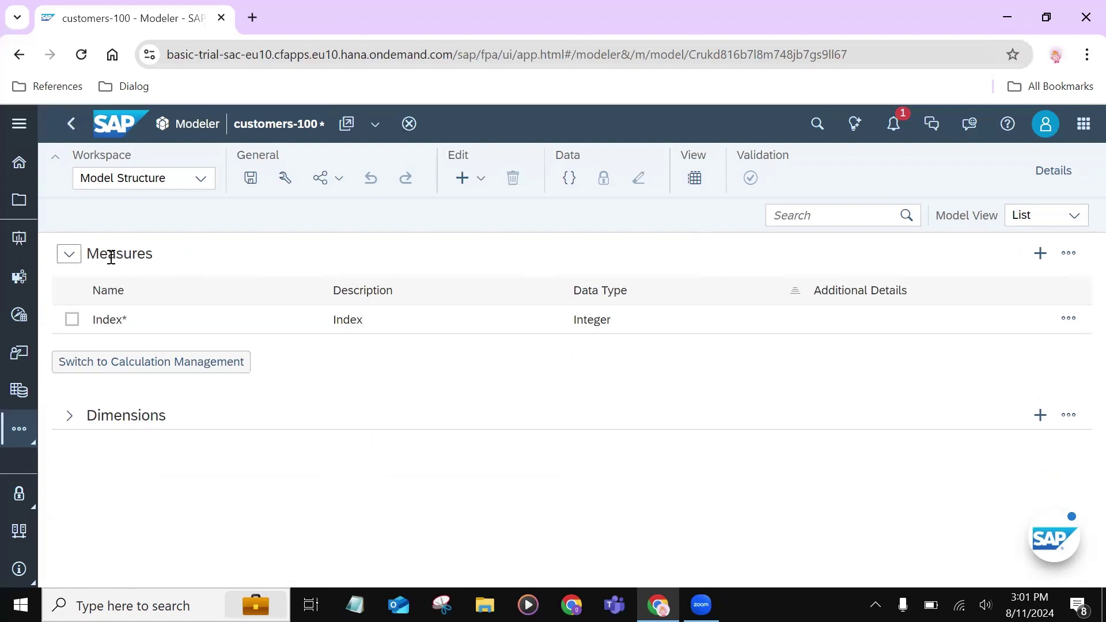
{"action": "left_click", "coordinate": [67, 415]}
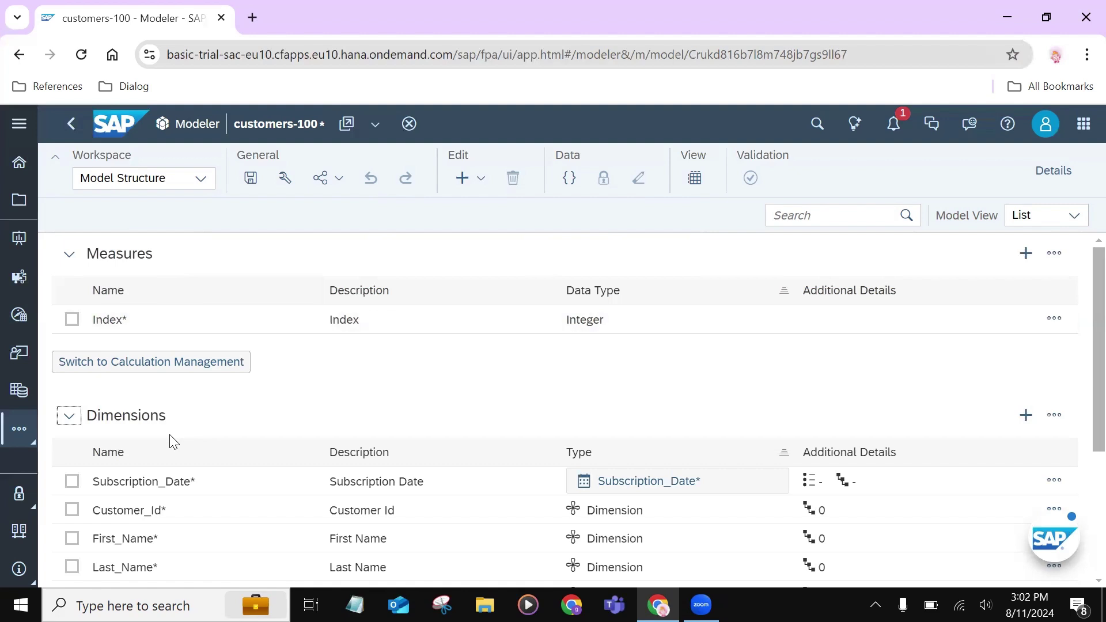
Review the list of dimensions, select Last_Name and show the further actions available for it.
{"action": "scroll", "coordinate": [173, 442], "scroll_direction": "down", "scroll_amount": 2}
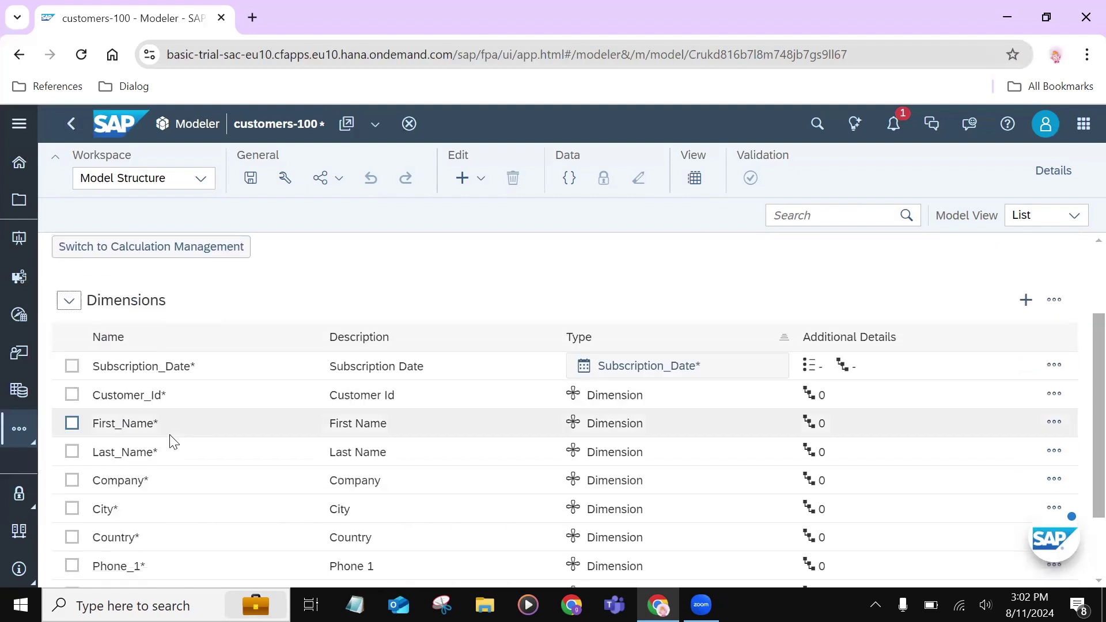
{"action": "scroll", "coordinate": [173, 442], "scroll_direction": "up", "scroll_amount": 2}
{"action": "scroll", "coordinate": [170, 439], "scroll_direction": "down", "scroll_amount": 3}
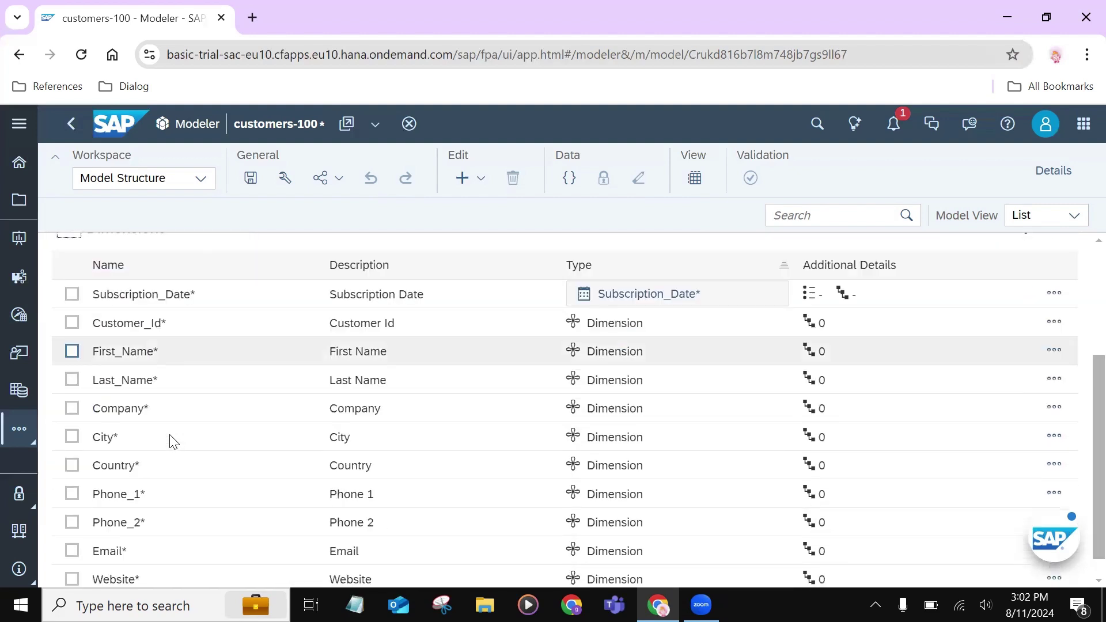
{"action": "left_click", "coordinate": [72, 380]}
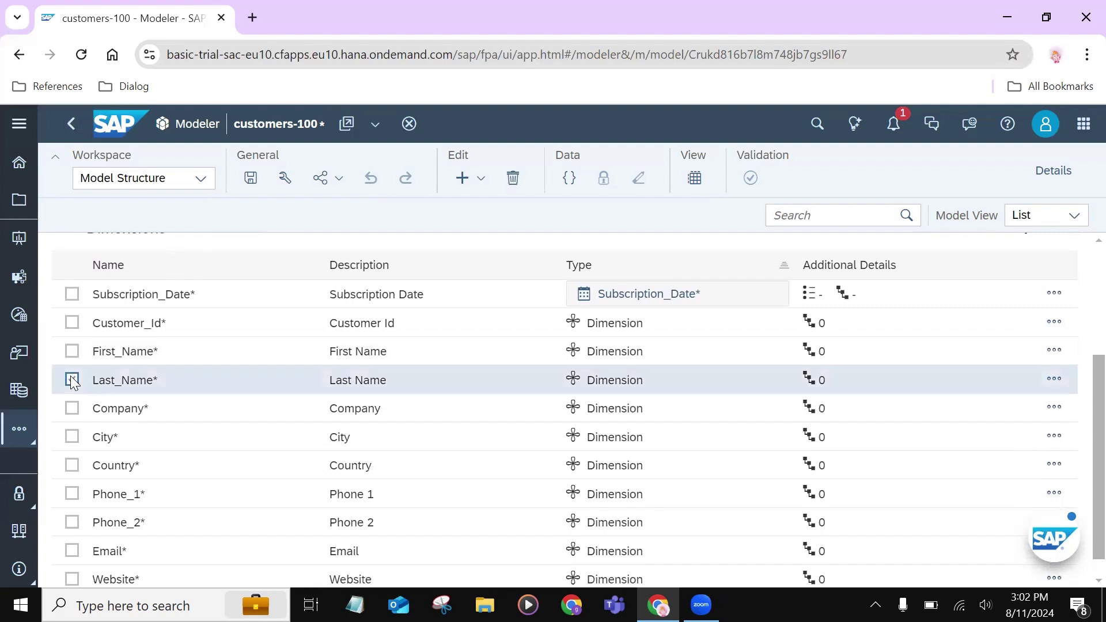
{"action": "left_click", "coordinate": [1055, 381]}
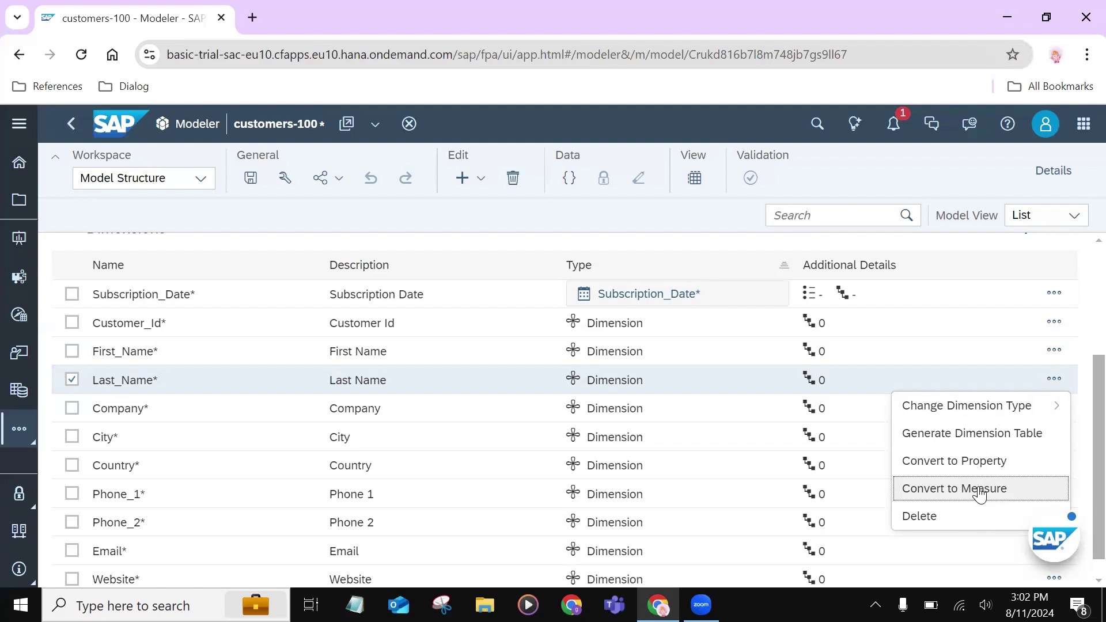
{"action": "scroll", "coordinate": [1083, 313], "scroll_direction": "up", "scroll_amount": 3}
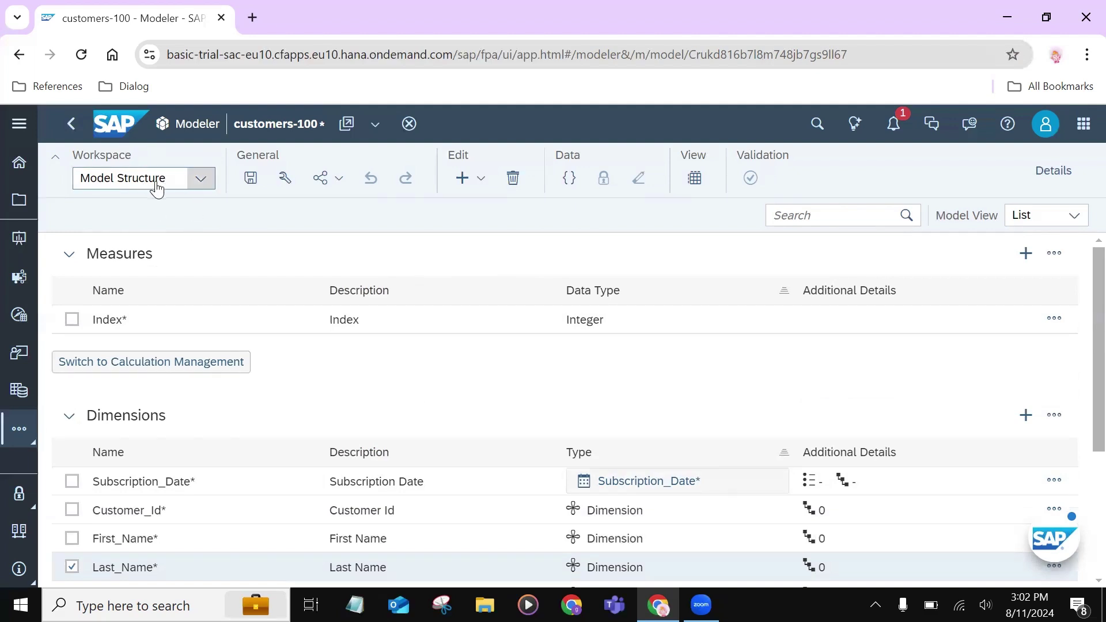
Open the model preferences and review the General Settings, Access and Privacy, and Date Settings.
{"action": "left_click", "coordinate": [286, 178]}
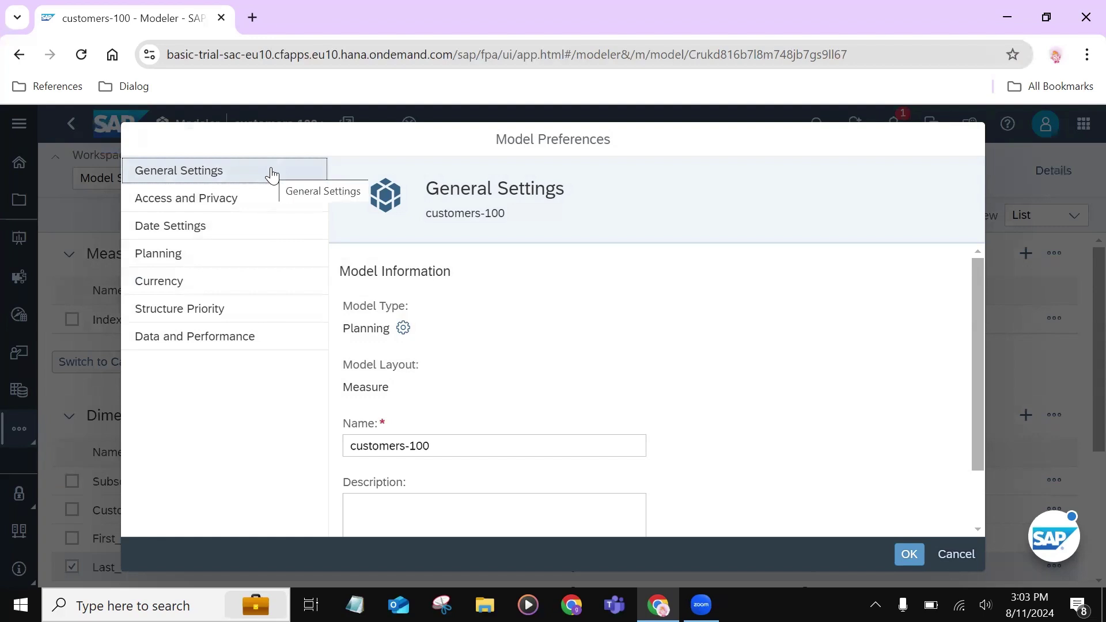
{"action": "scroll", "coordinate": [494, 408], "scroll_direction": "down", "scroll_amount": 2}
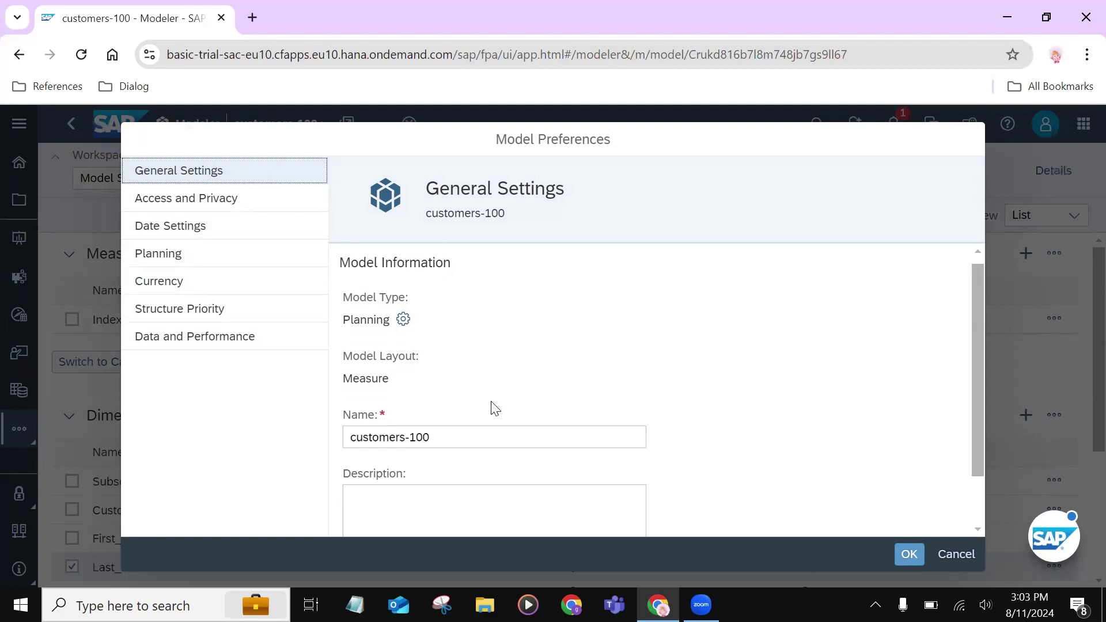
{"action": "scroll", "coordinate": [495, 408], "scroll_direction": "up", "scroll_amount": 2}
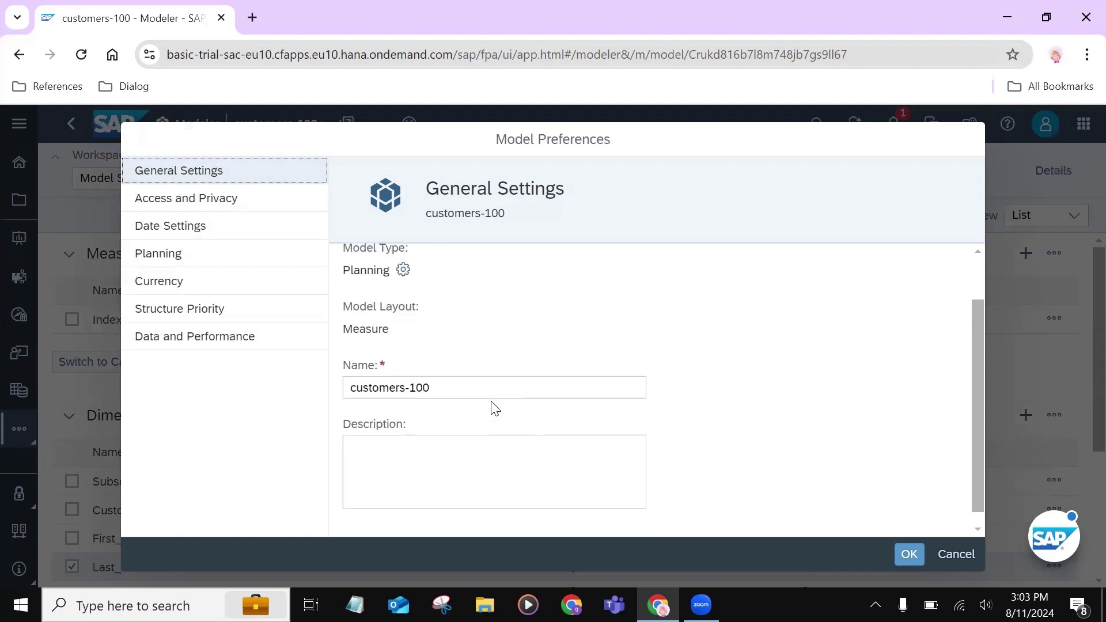
{"action": "left_click", "coordinate": [223, 205]}
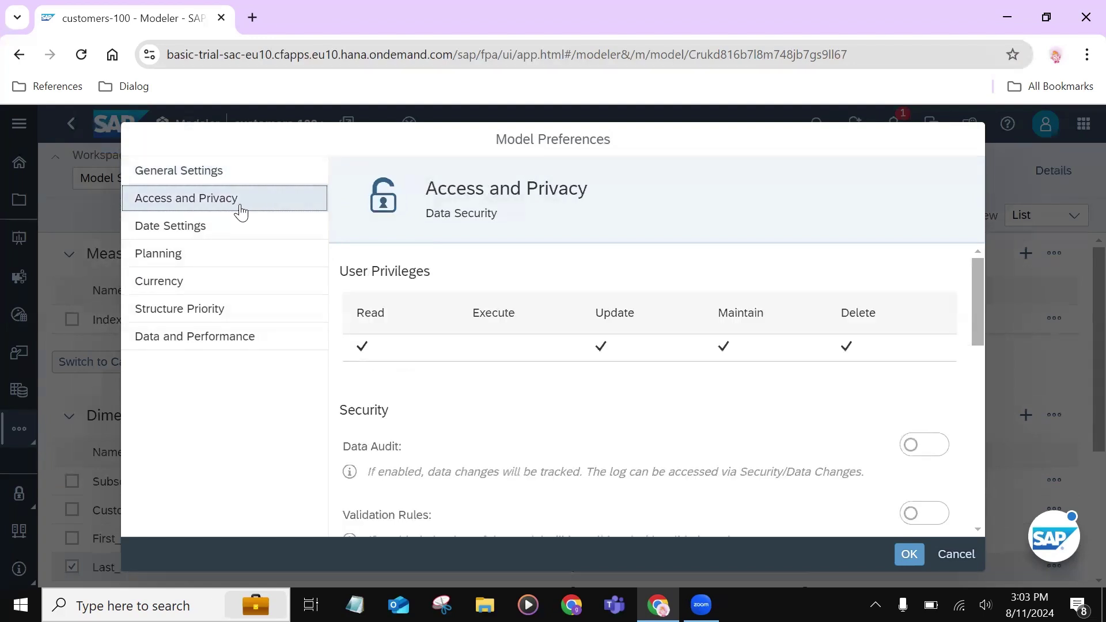
{"action": "left_click", "coordinate": [206, 231]}
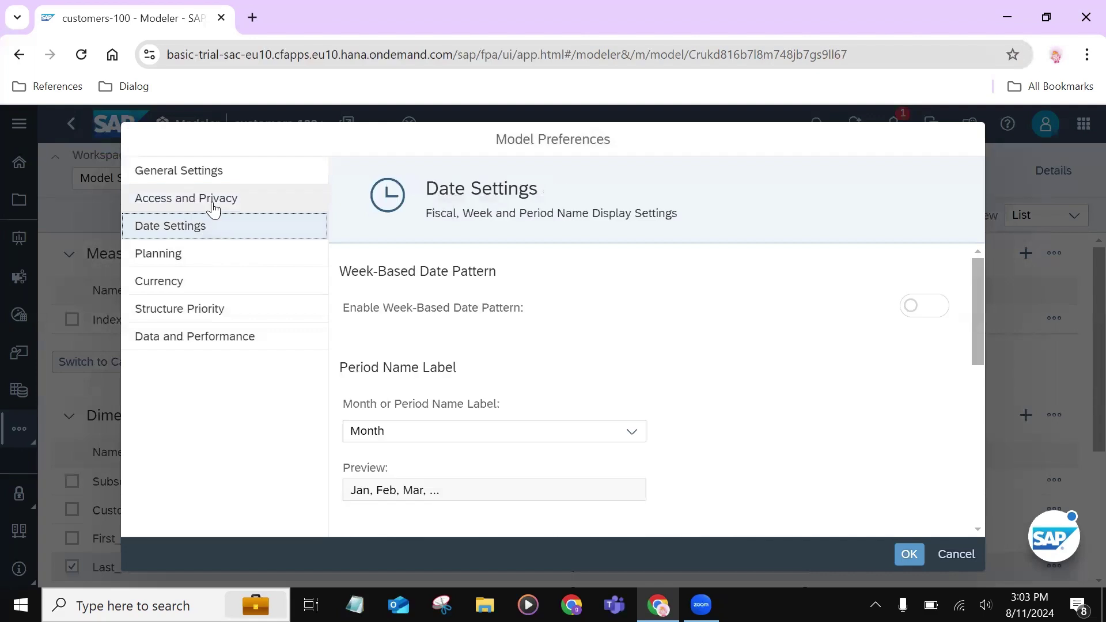
{"action": "left_click", "coordinate": [210, 207]}
{"action": "left_click", "coordinate": [201, 225]}
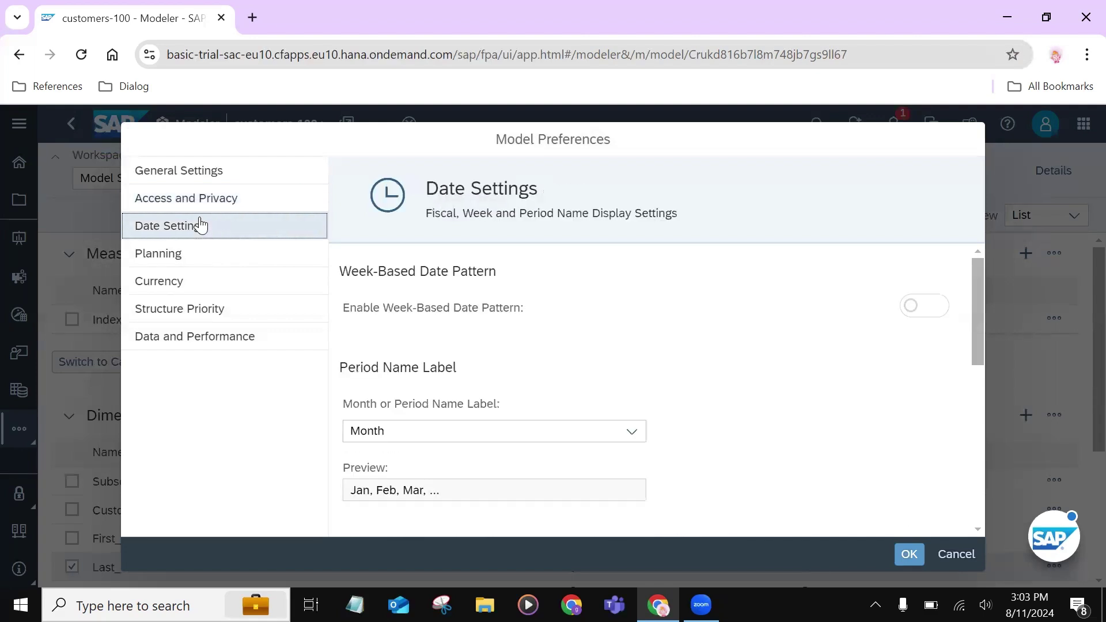
{"action": "scroll", "coordinate": [496, 390], "scroll_direction": "down", "scroll_amount": 3}
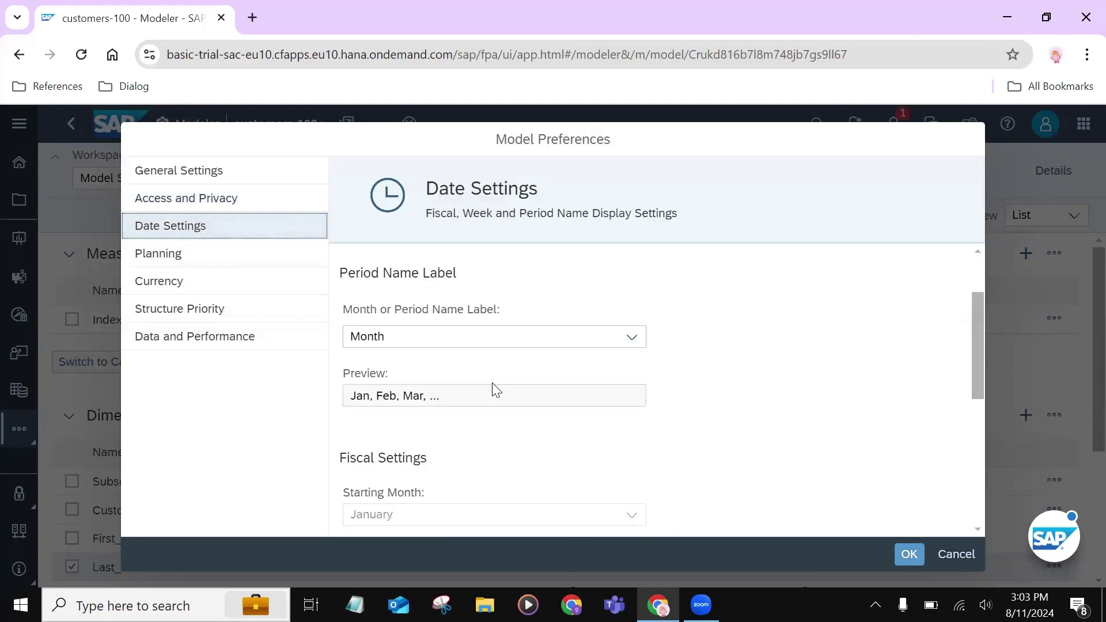
{"action": "scroll", "coordinate": [495, 390], "scroll_direction": "up", "scroll_amount": 3}
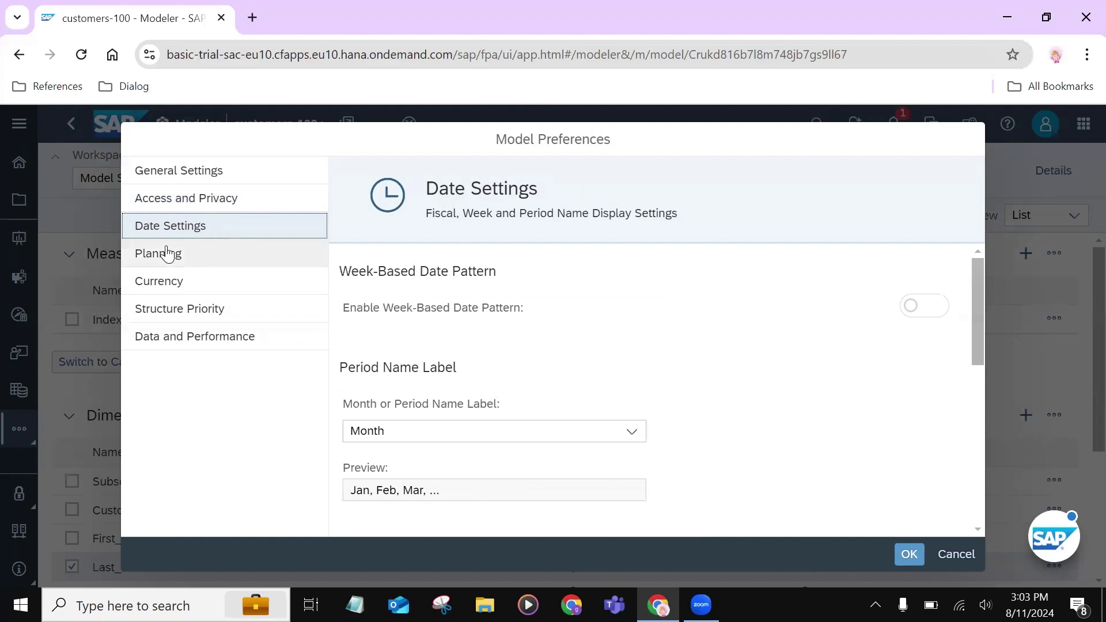
Try switching Planning Capabilities off, on and off again in the model's Planning preferences.
{"action": "left_click", "coordinate": [167, 254]}
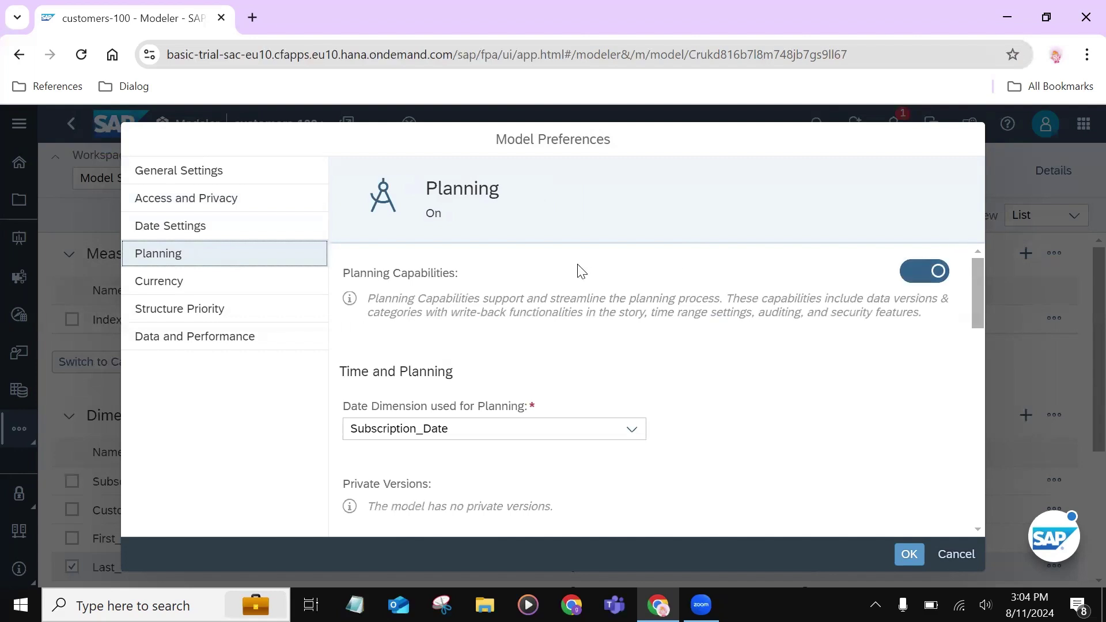
{"action": "left_click", "coordinate": [928, 273]}
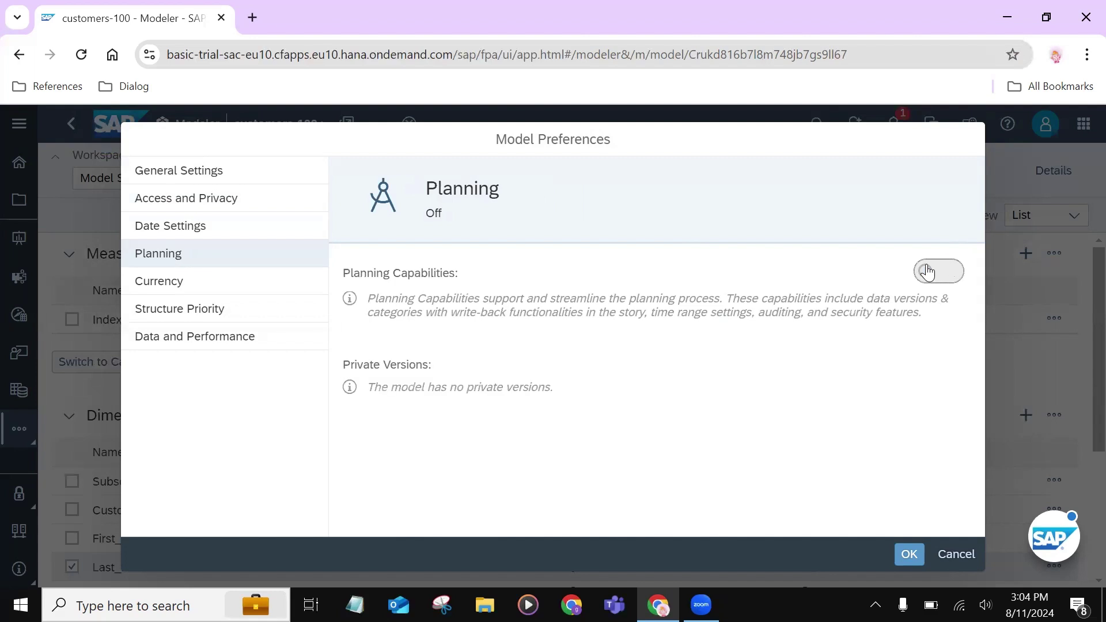
{"action": "left_click", "coordinate": [928, 272]}
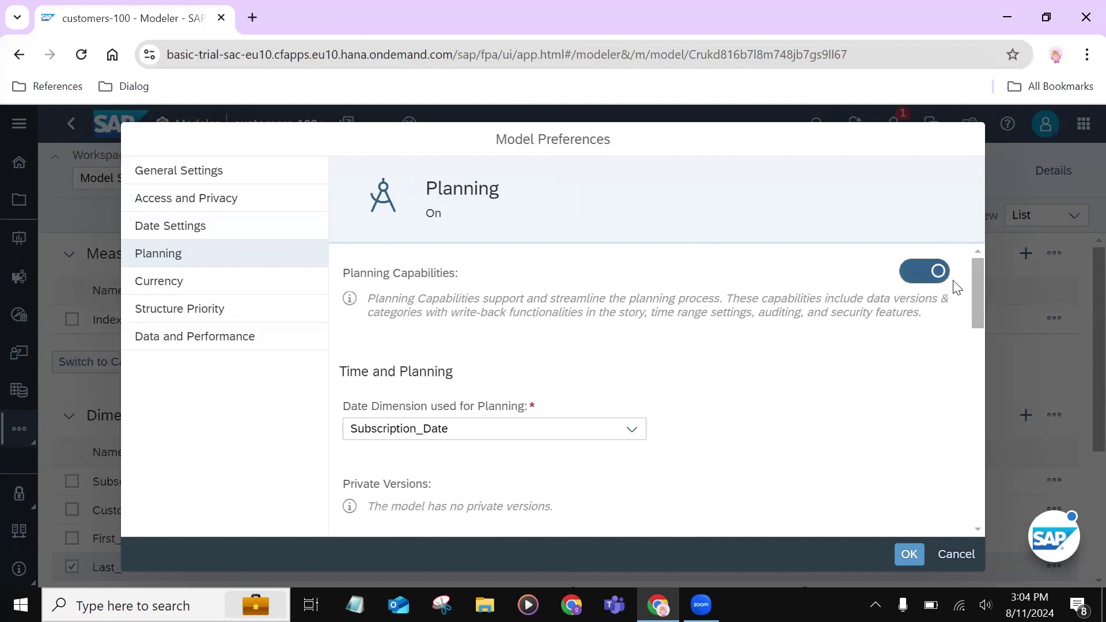
{"action": "left_click", "coordinate": [917, 275]}
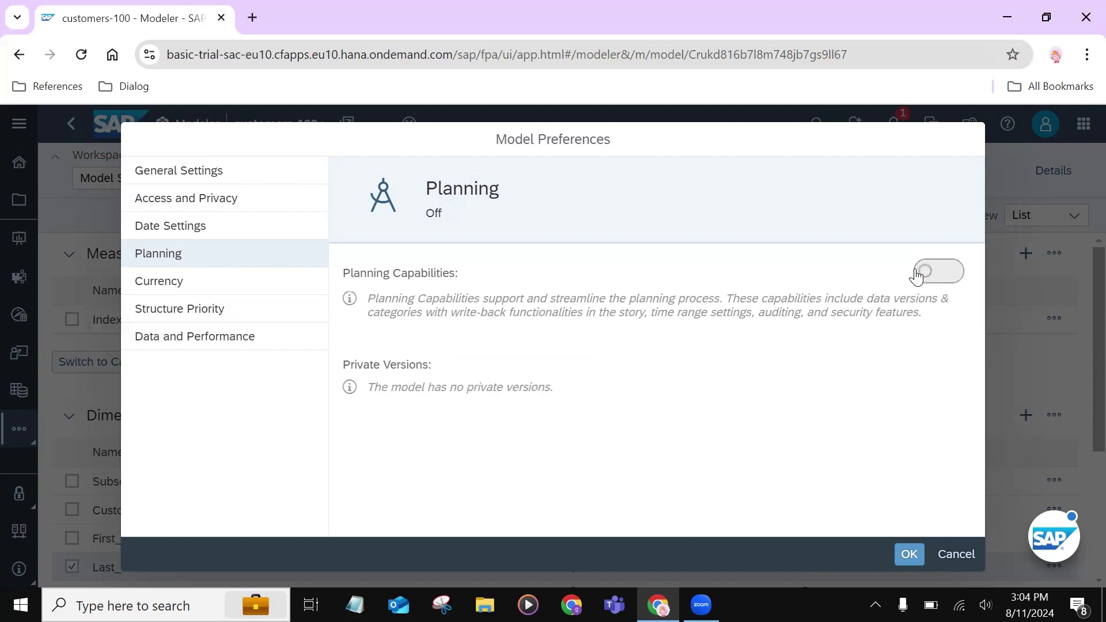
Review the Currency, Structure Priority, and Data and Performance preferences, and close the model preferences without applying changes.
{"action": "left_click", "coordinate": [242, 289]}
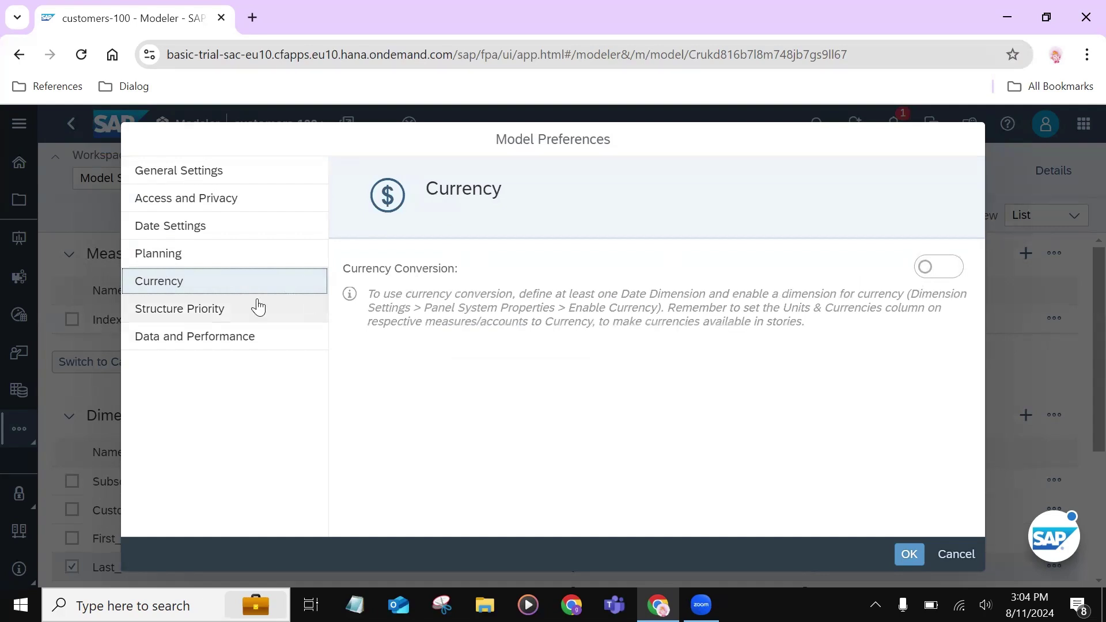
{"action": "left_click", "coordinate": [209, 319]}
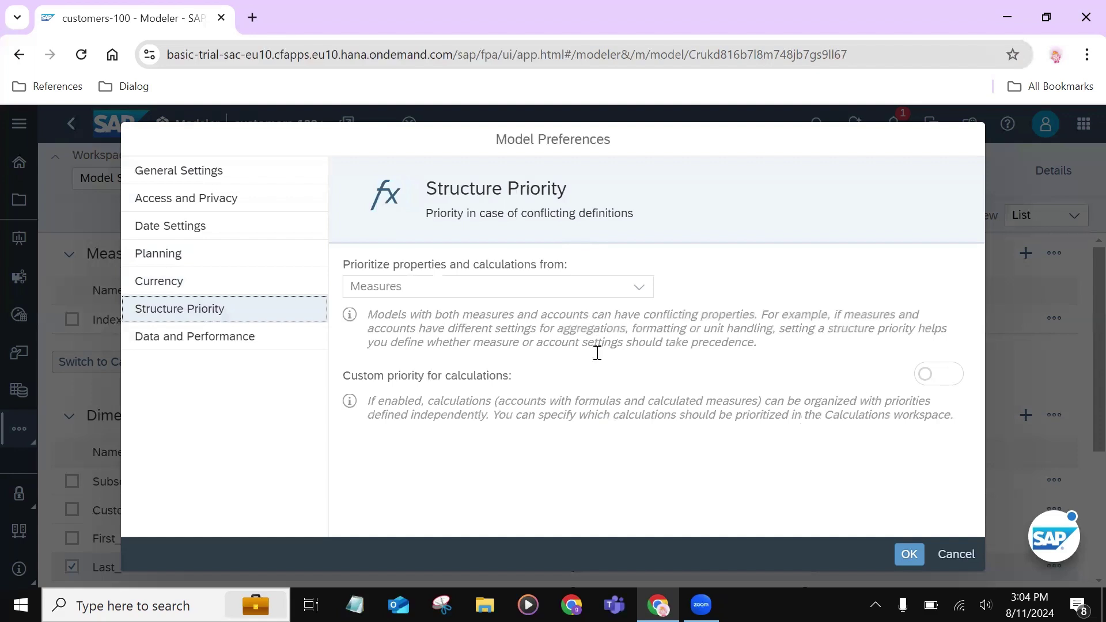
{"action": "left_click", "coordinate": [244, 348]}
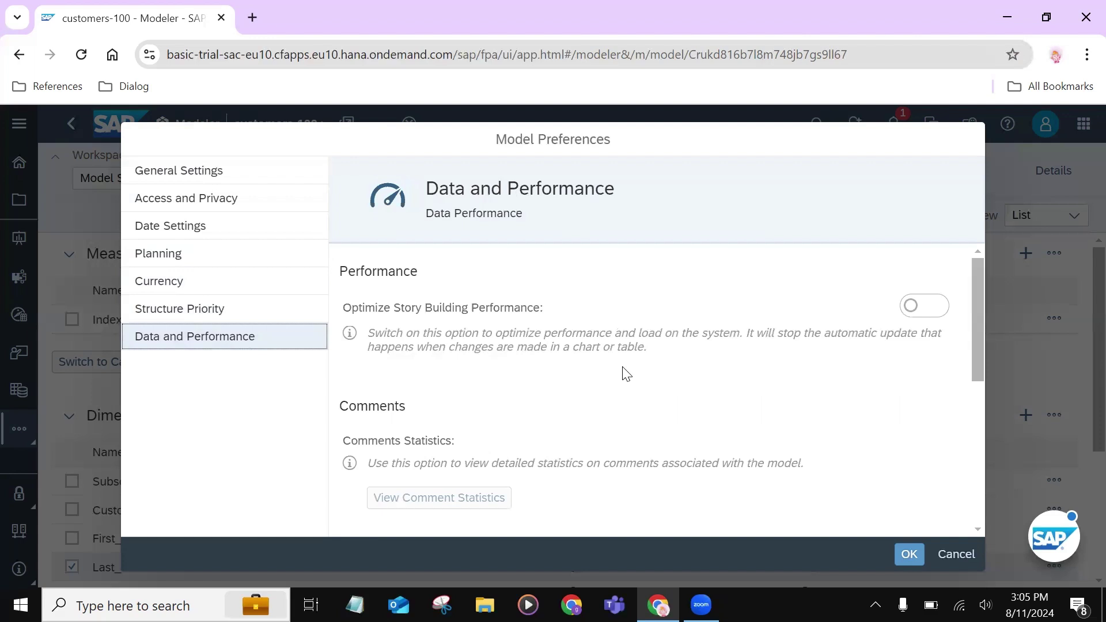
{"action": "scroll", "coordinate": [626, 375], "scroll_direction": "down", "scroll_amount": 5}
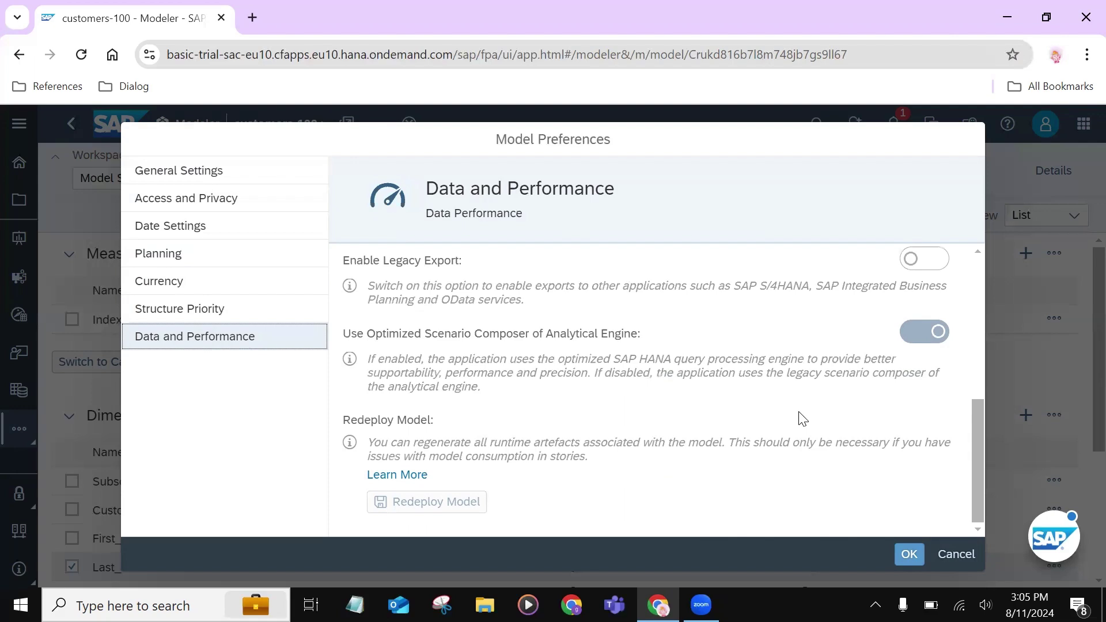
{"action": "left_click", "coordinate": [957, 556]}
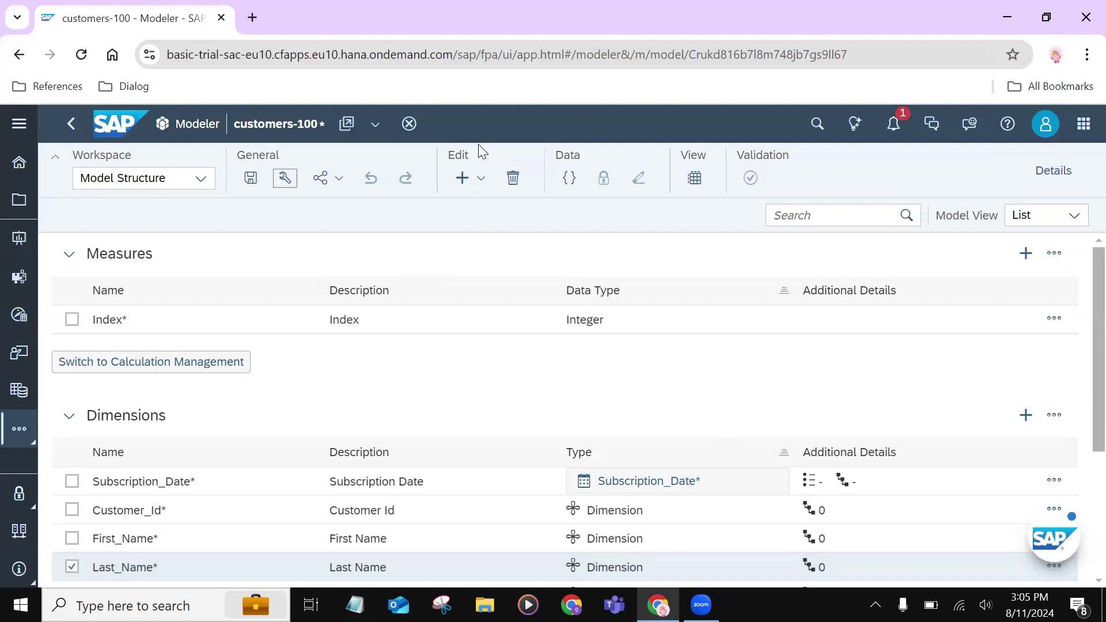
Show the options for adding a measure or dimension, and display and hide the Data Foundation view of the imported data.
{"action": "left_click", "coordinate": [481, 180]}
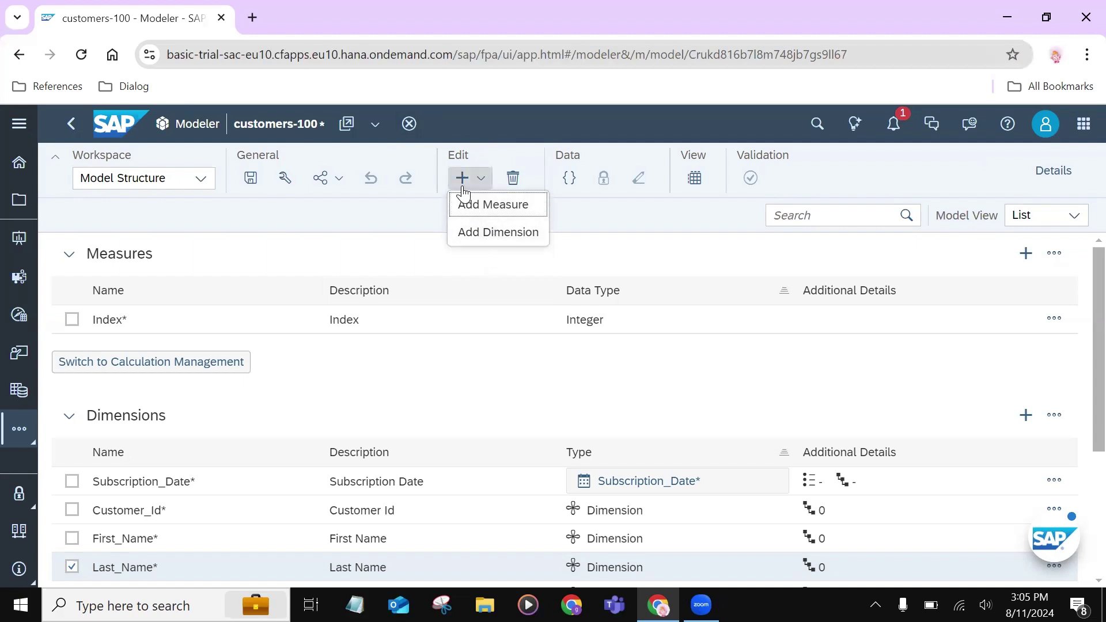
{"action": "left_click", "coordinate": [486, 236]}
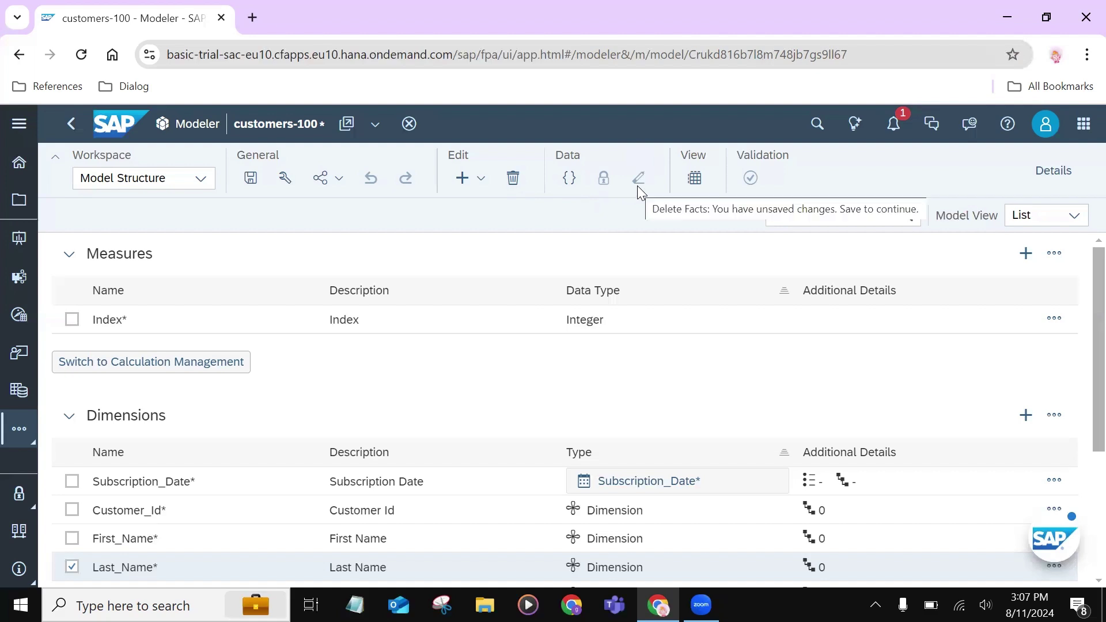
{"action": "left_click", "coordinate": [695, 175]}
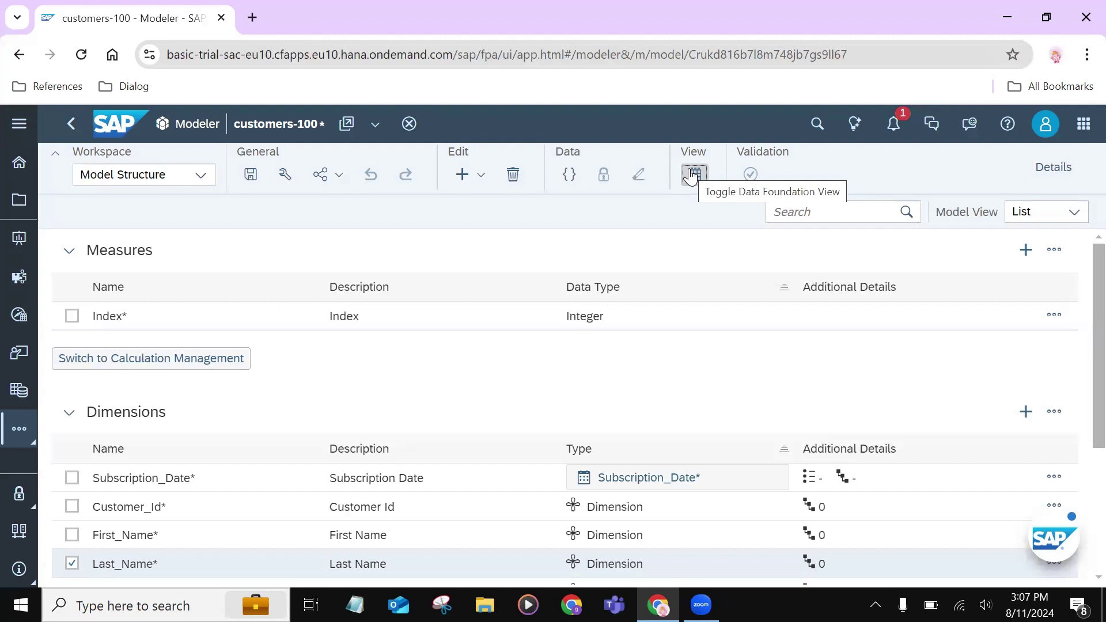
{"action": "left_click", "coordinate": [692, 177]}
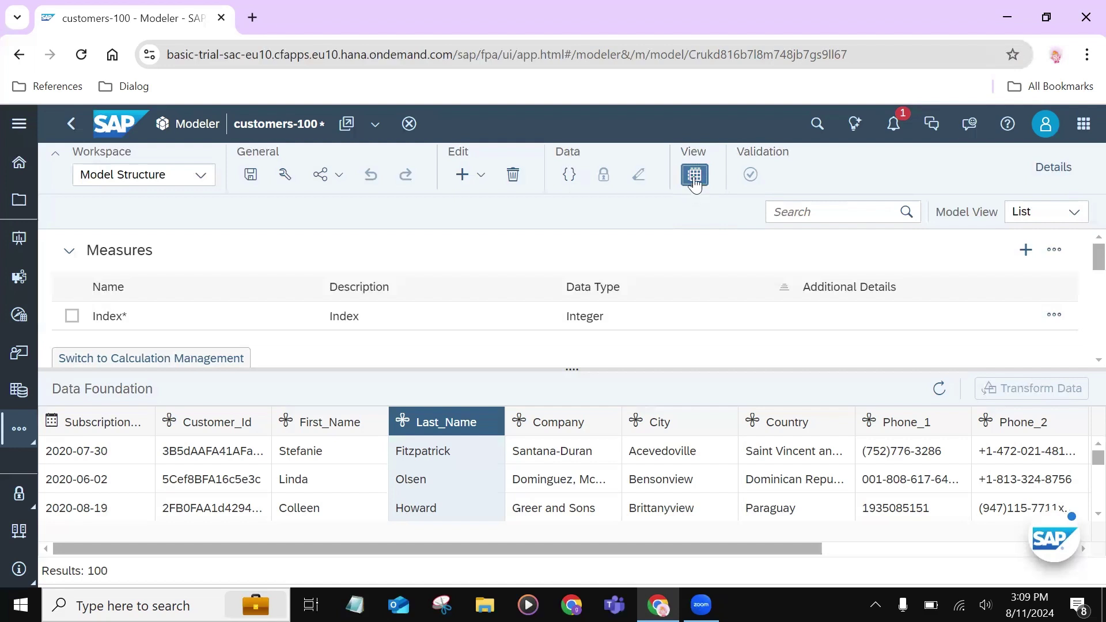
{"action": "left_click", "coordinate": [695, 175]}
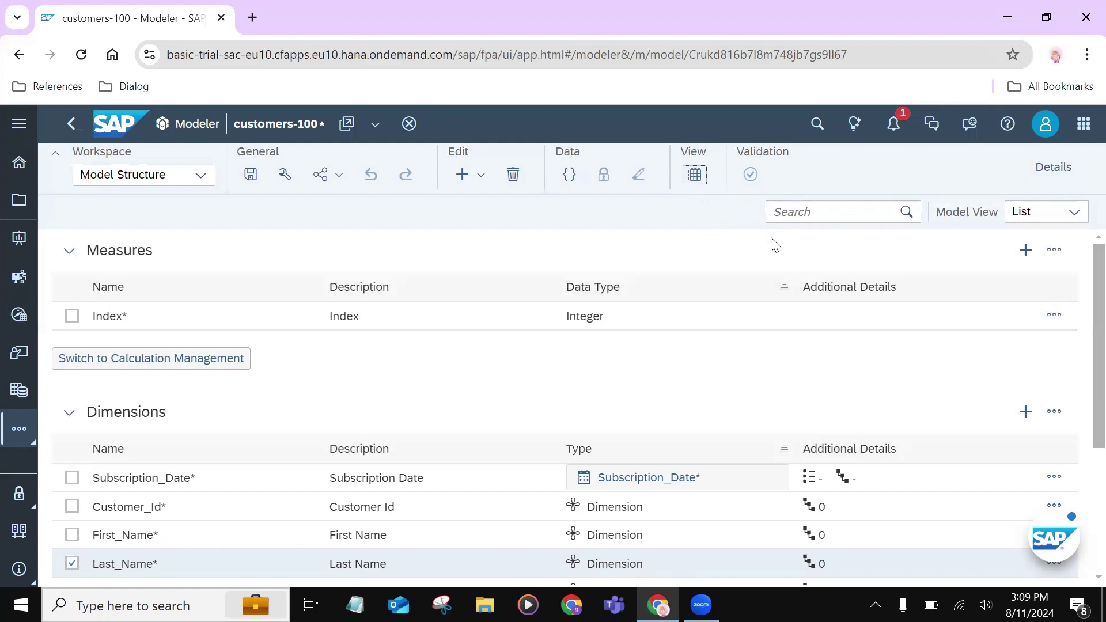
Switch the Model View to Graph to examine the model's diagram, and return it to List.
{"action": "key", "text": "Tab"}
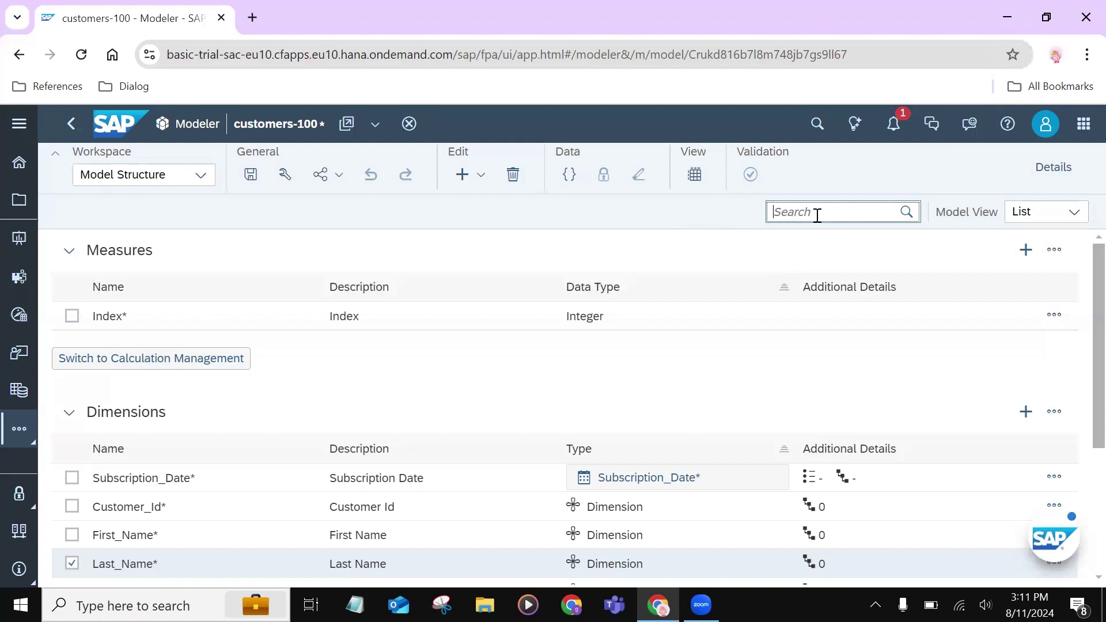
{"action": "key", "text": "Tab"}
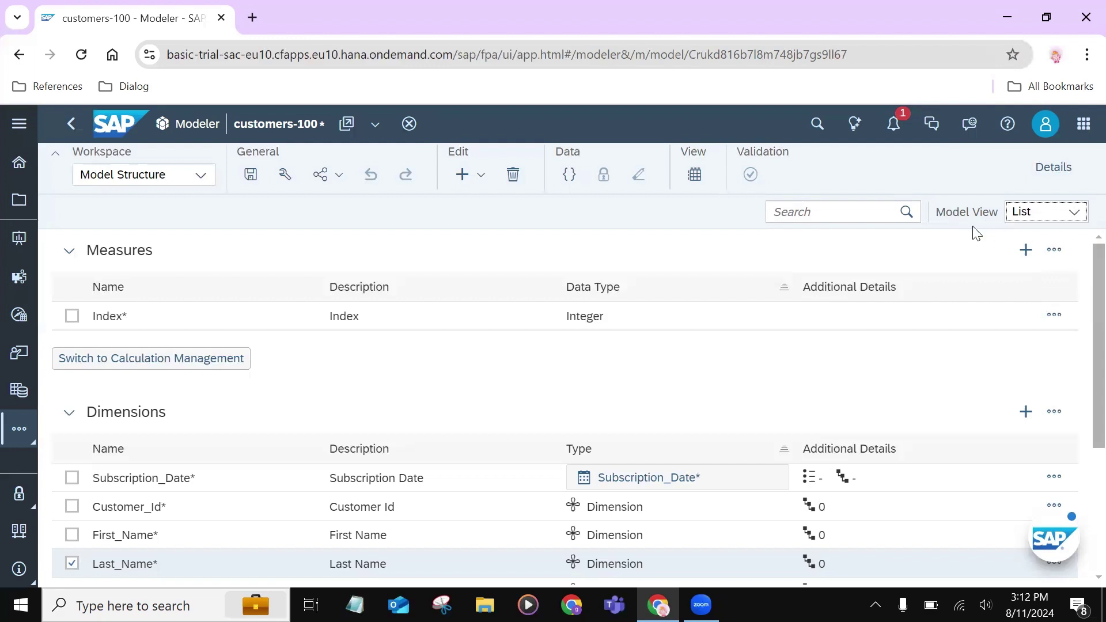
{"action": "left_click", "coordinate": [1076, 213]}
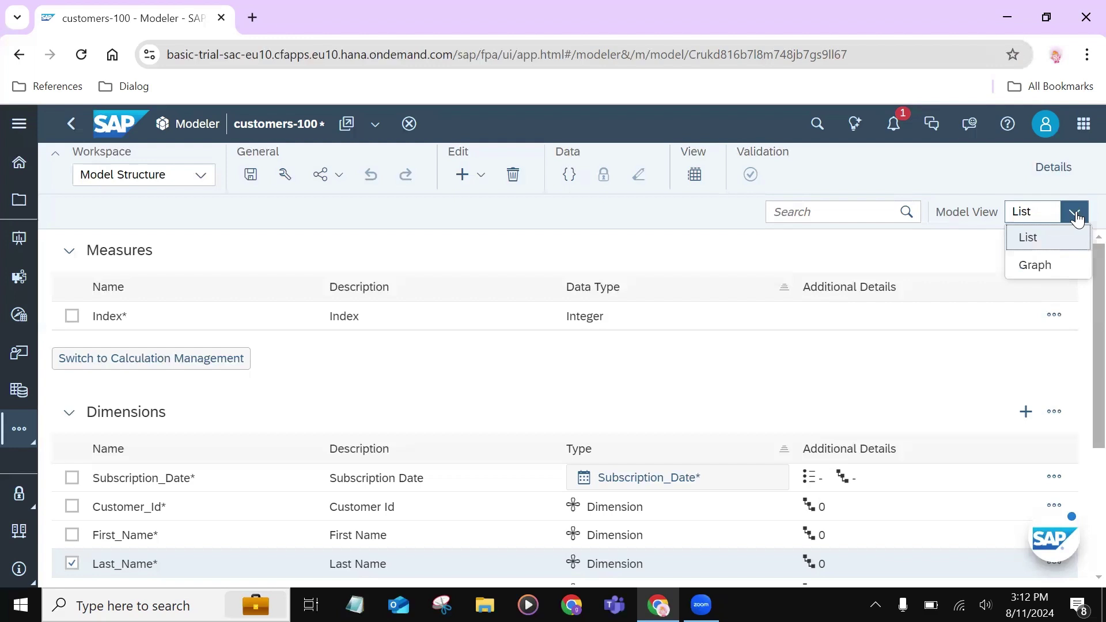
{"action": "left_click", "coordinate": [1034, 266]}
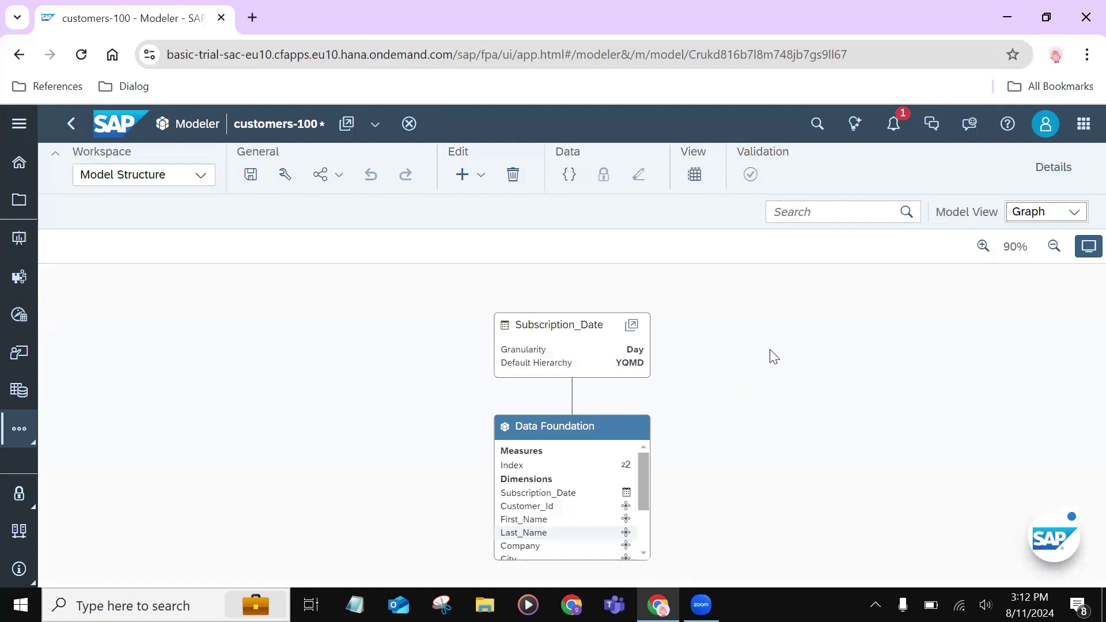
{"action": "left_click", "coordinate": [1075, 212]}
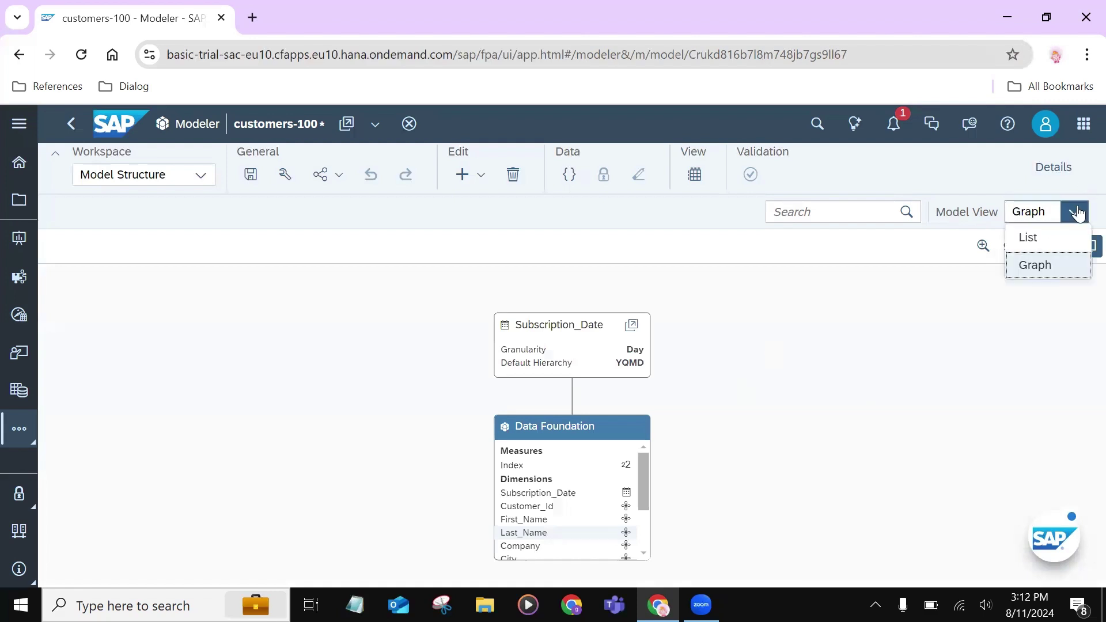
{"action": "left_click", "coordinate": [1057, 243]}
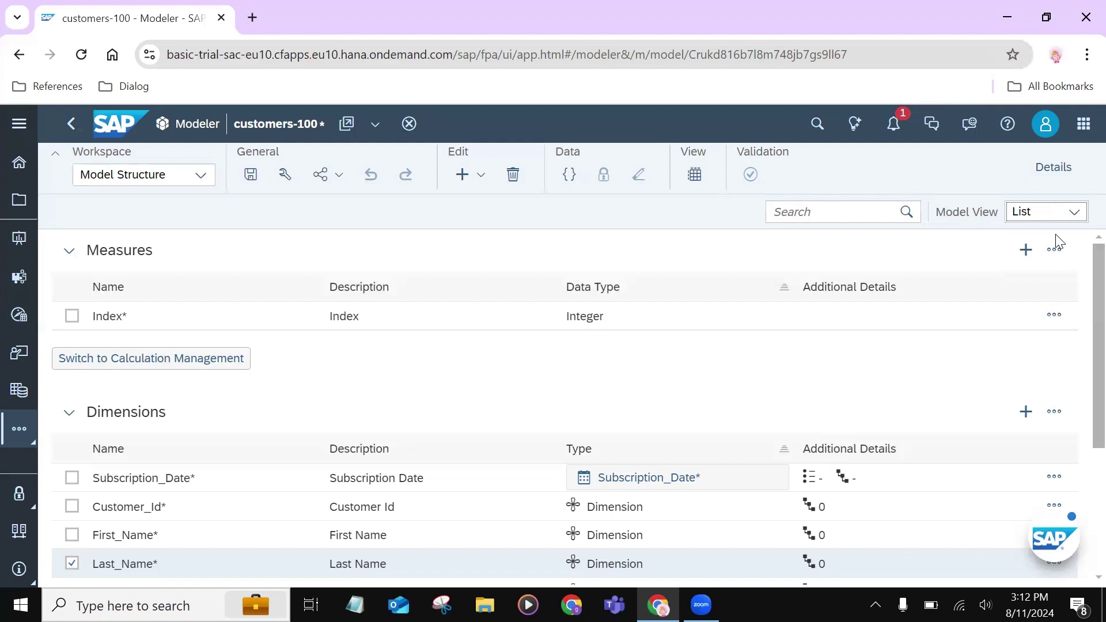